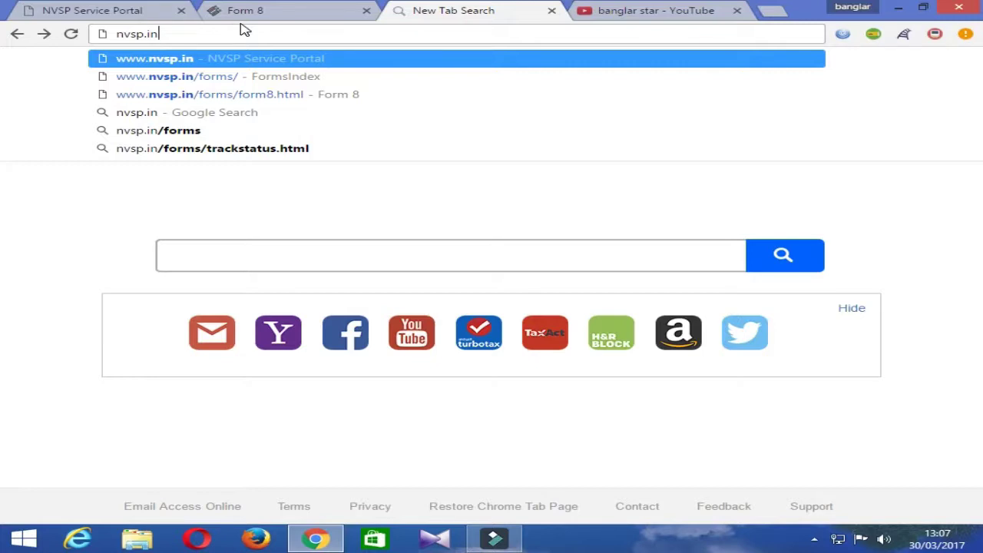
Go to the nvsp.in portal and open the online application for registration of a new voter.
key(Return)
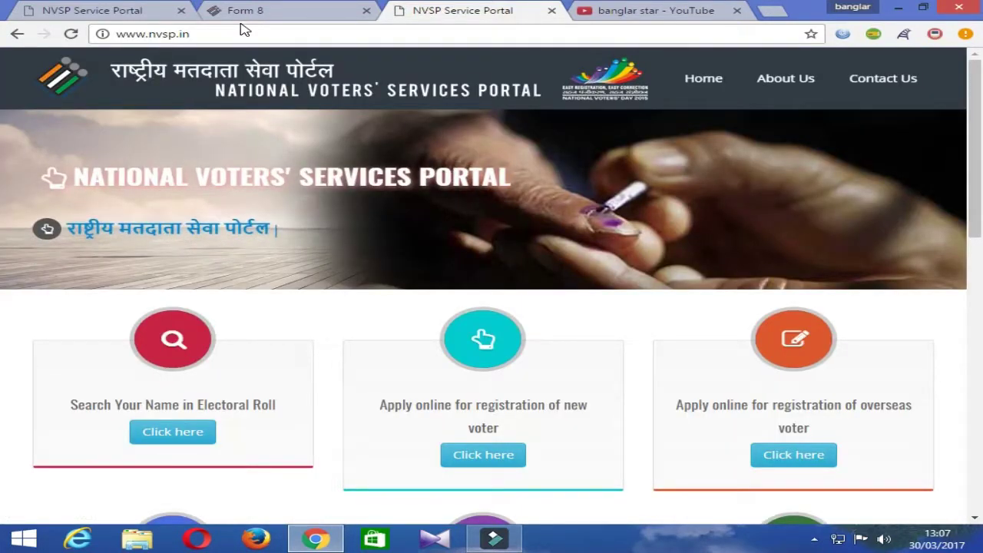
scroll(307, 213, down, 3)
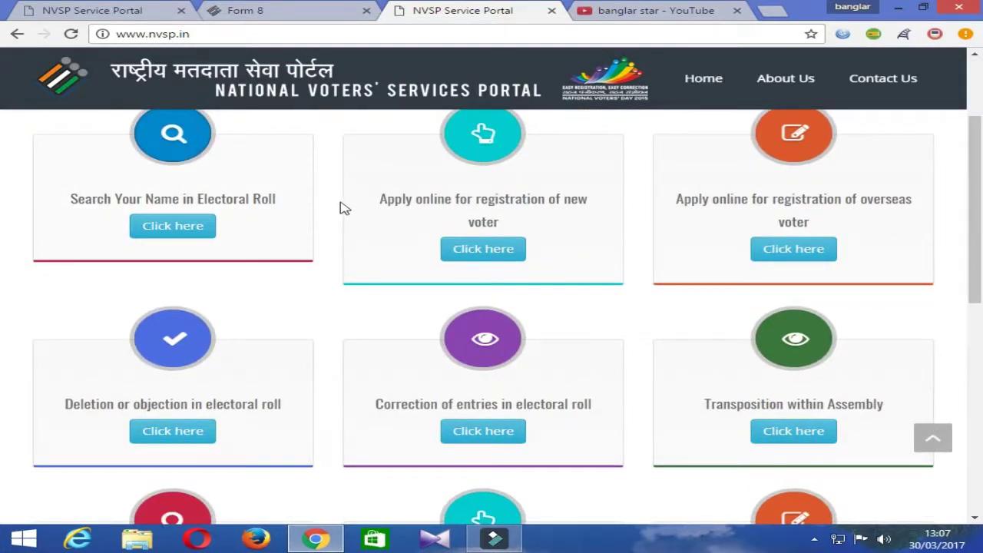
scroll(325, 210, up, 3)
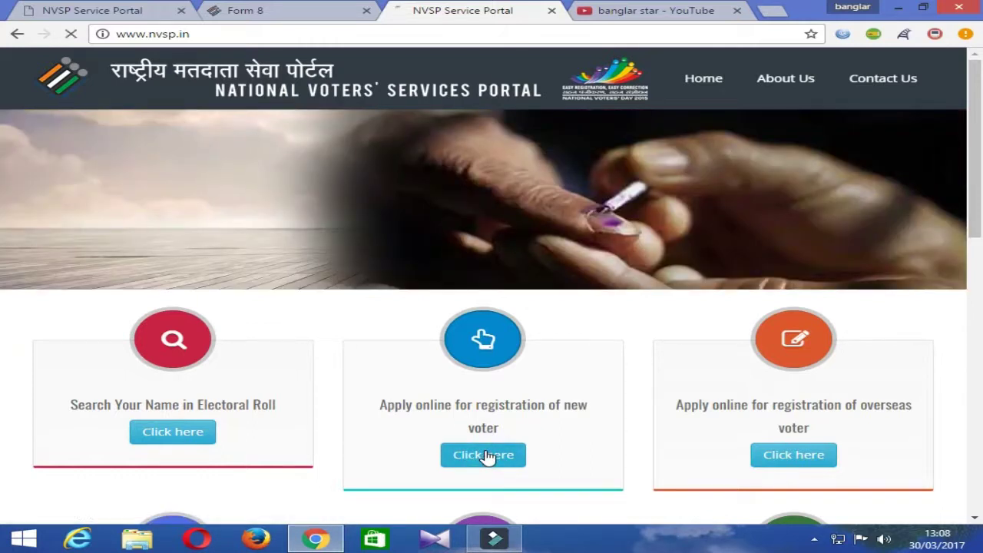
click(487, 456)
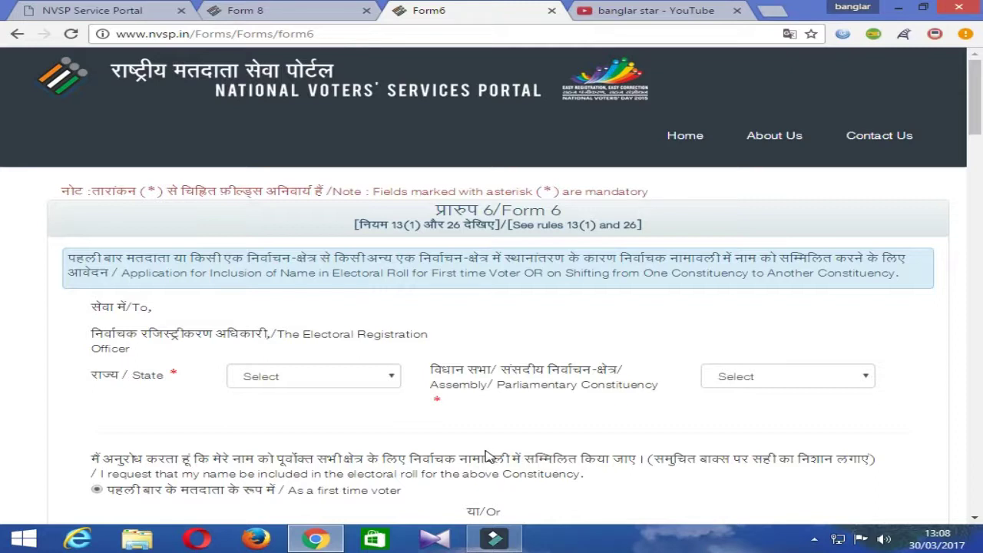
Set the state in Form 6 to West Bengal.
scroll(456, 317, down, 2)
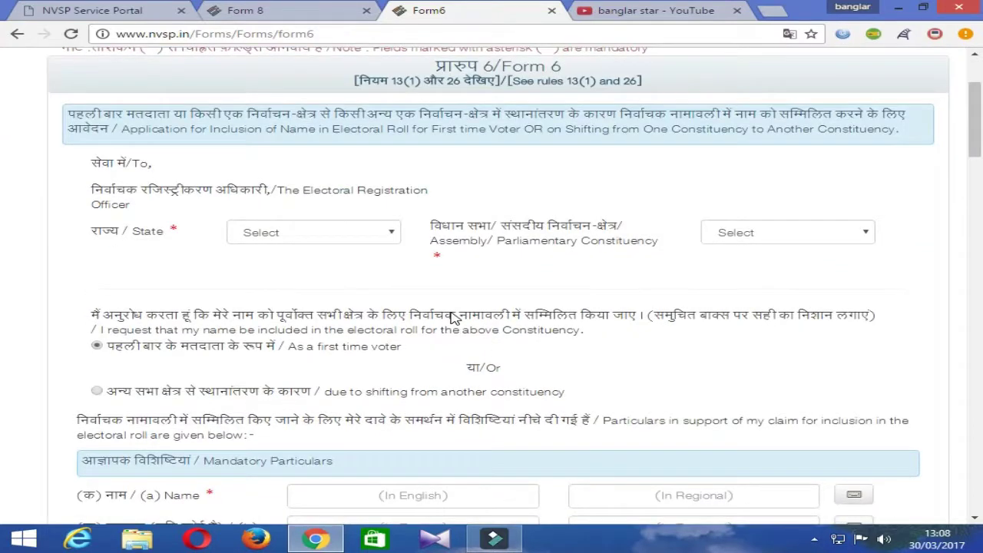
click(292, 233)
scroll(291, 231, down, 4)
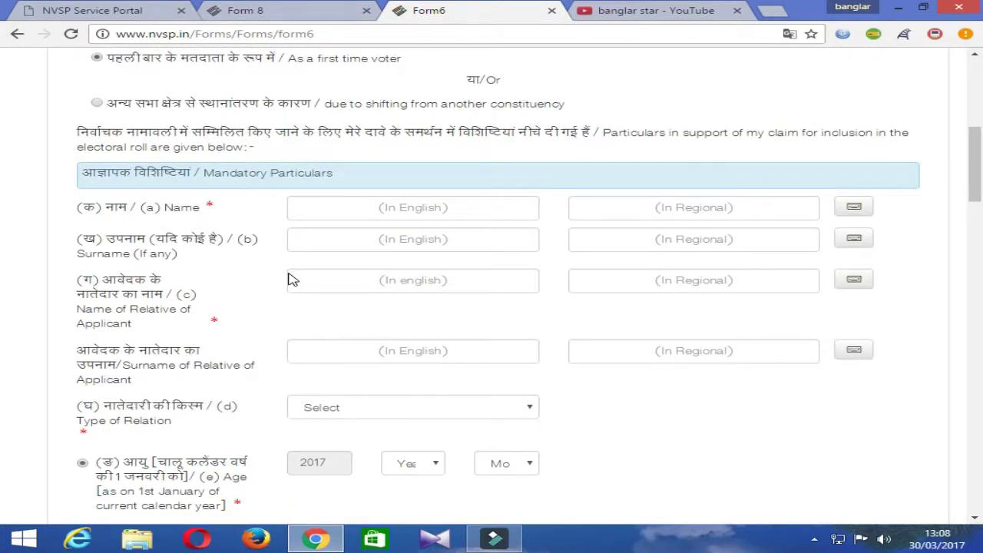
scroll(292, 280, up, 3)
click(298, 160)
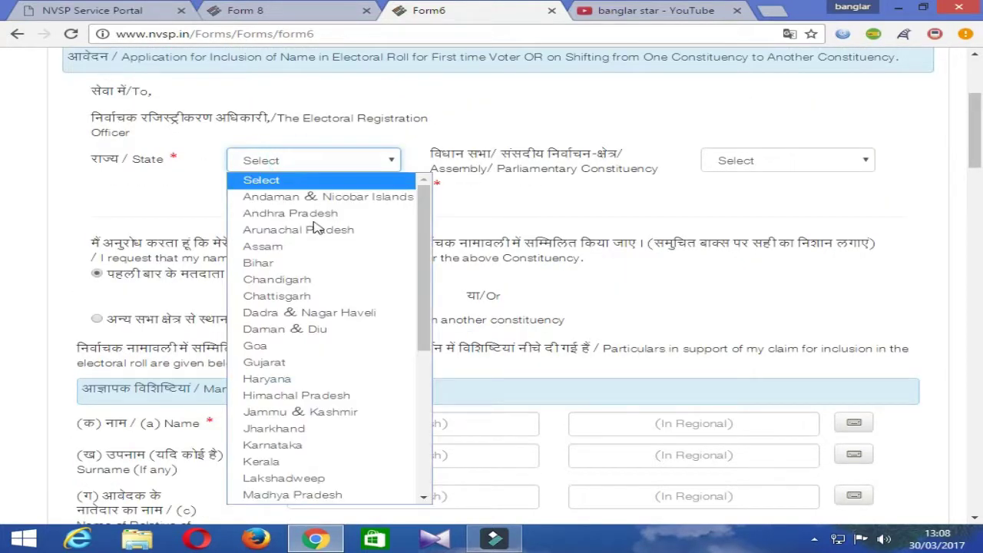
scroll(326, 282, down, 3)
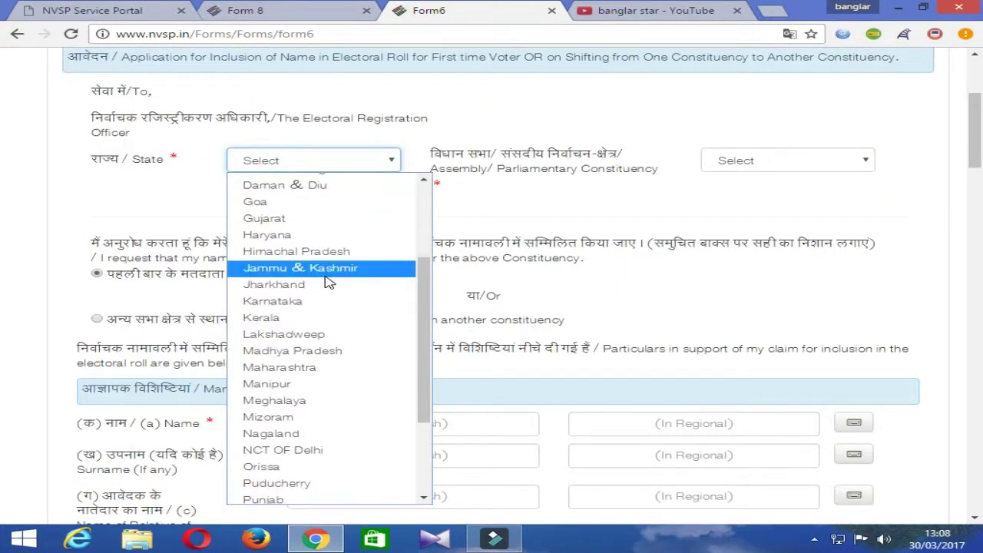
scroll(326, 282, down, 3)
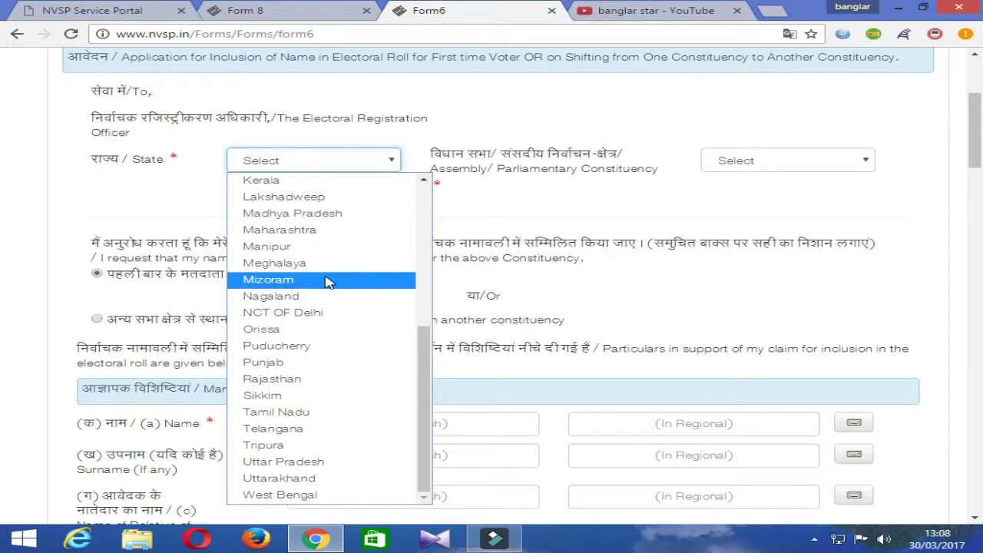
click(283, 495)
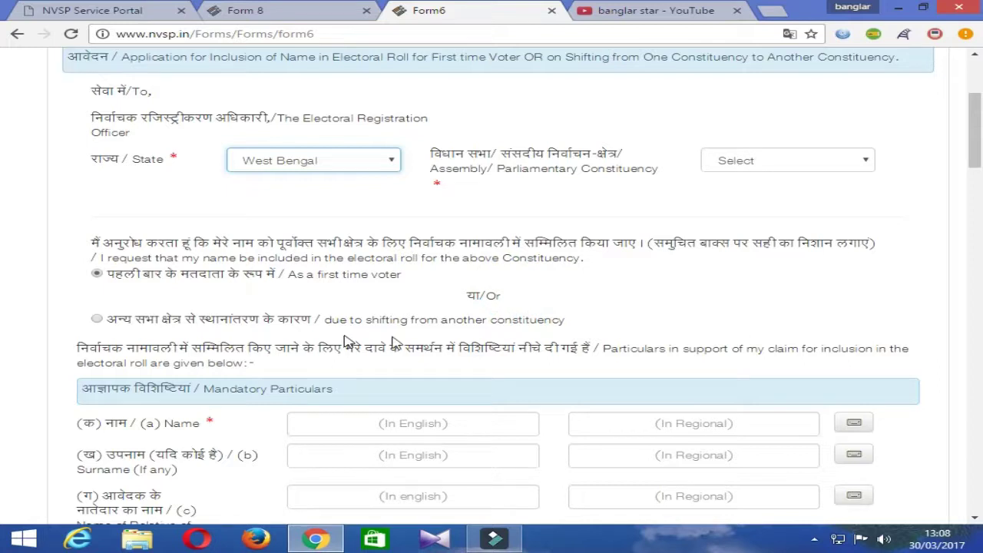
Choose Katwa as the Assembly/Parliamentary Constituency.
click(741, 159)
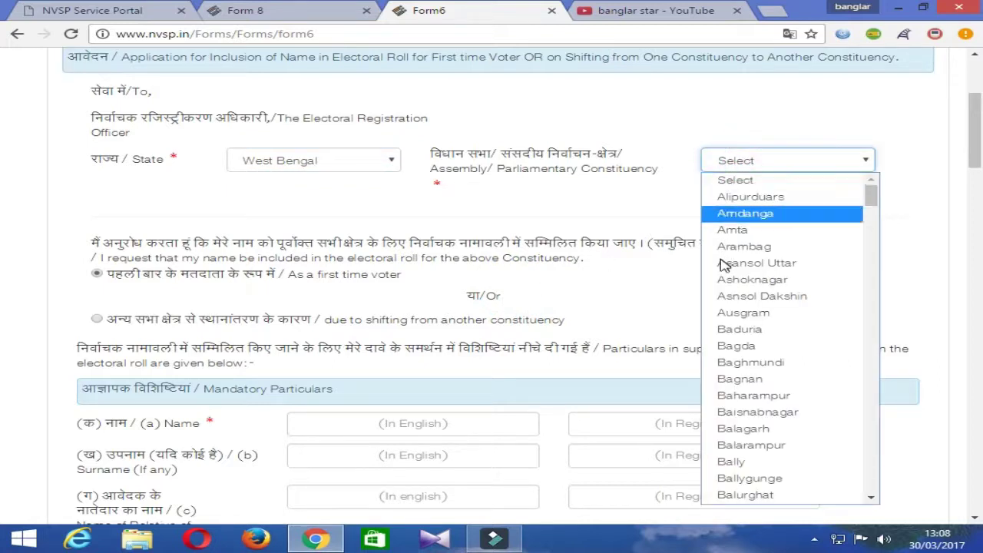
scroll(762, 334, down, 3)
scroll(763, 334, down, 9)
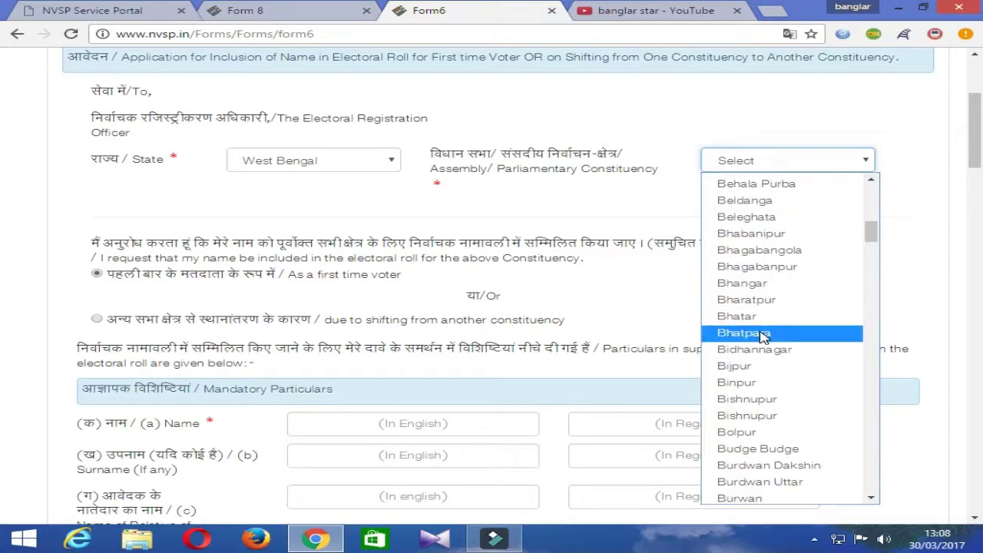
scroll(762, 336, down, 20)
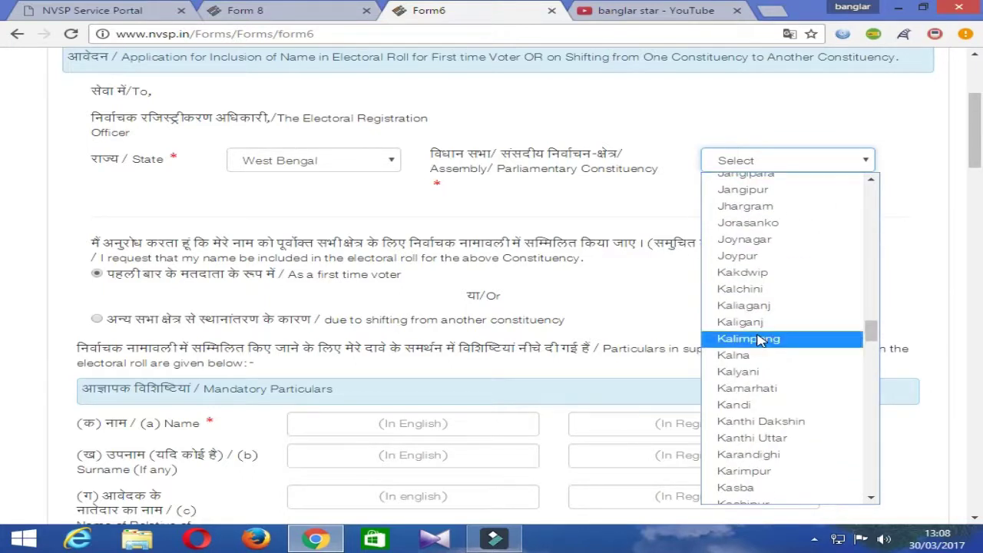
scroll(760, 340, down, 8)
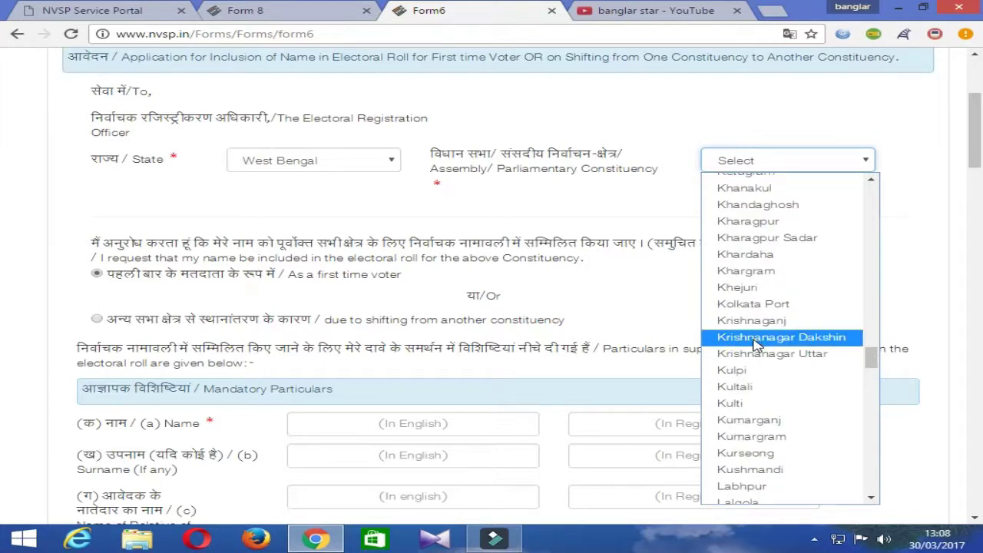
scroll(755, 345, down, 6)
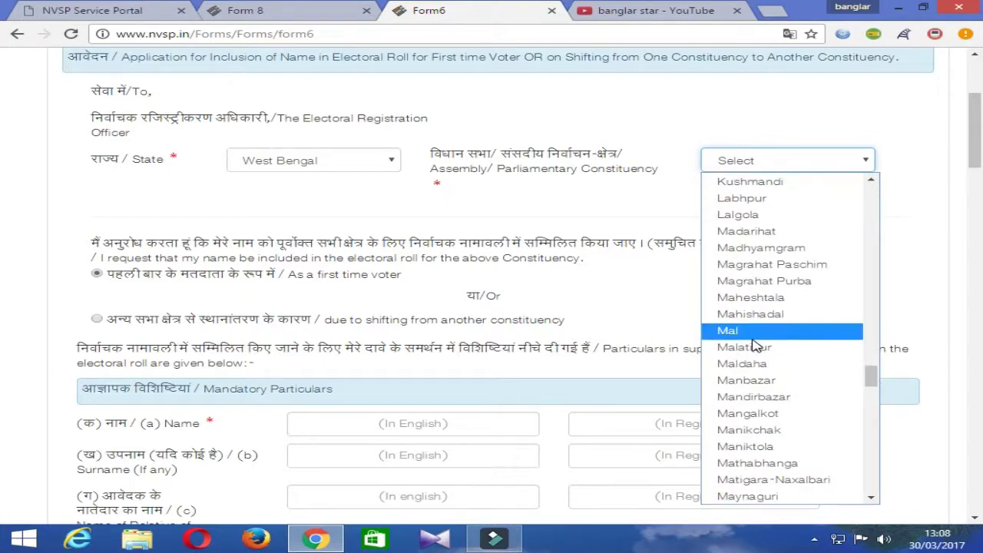
scroll(754, 345, up, 7)
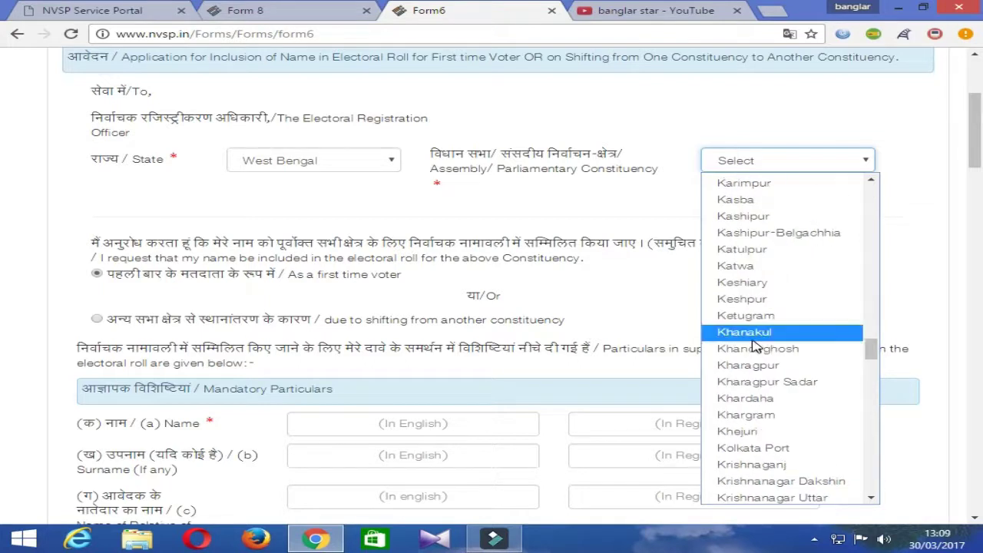
click(741, 266)
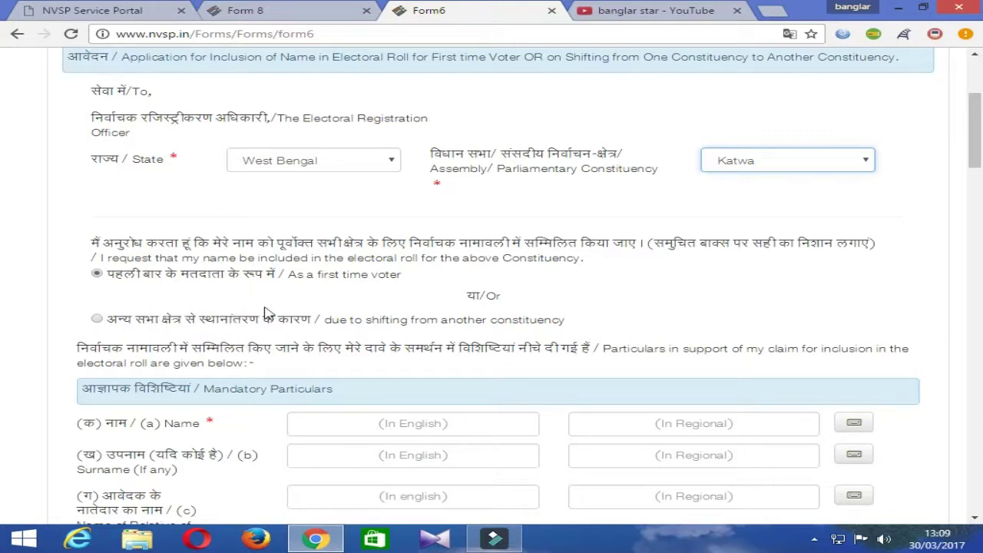
Set the applicant's type of relation to Father in the mandatory particulars.
scroll(400, 274, down, 3)
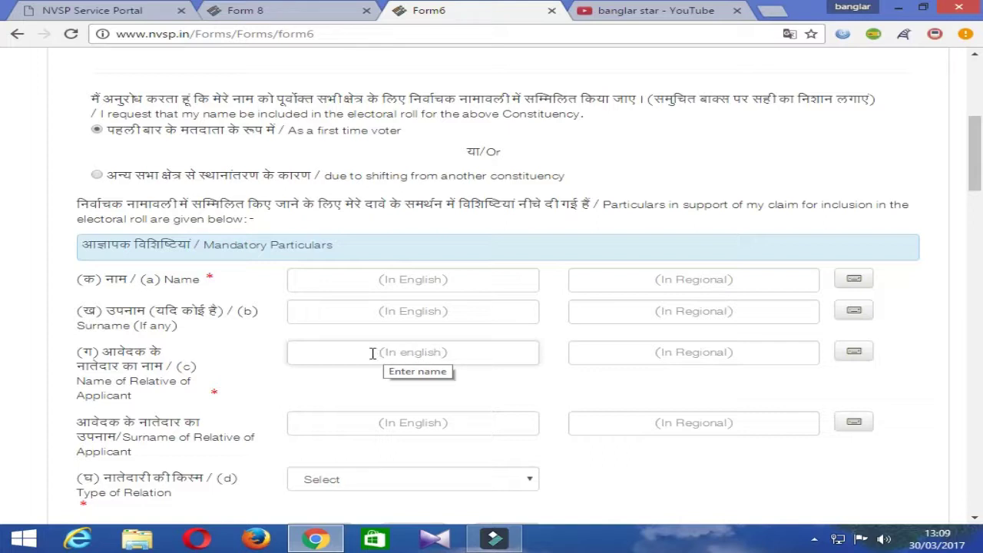
click(611, 351)
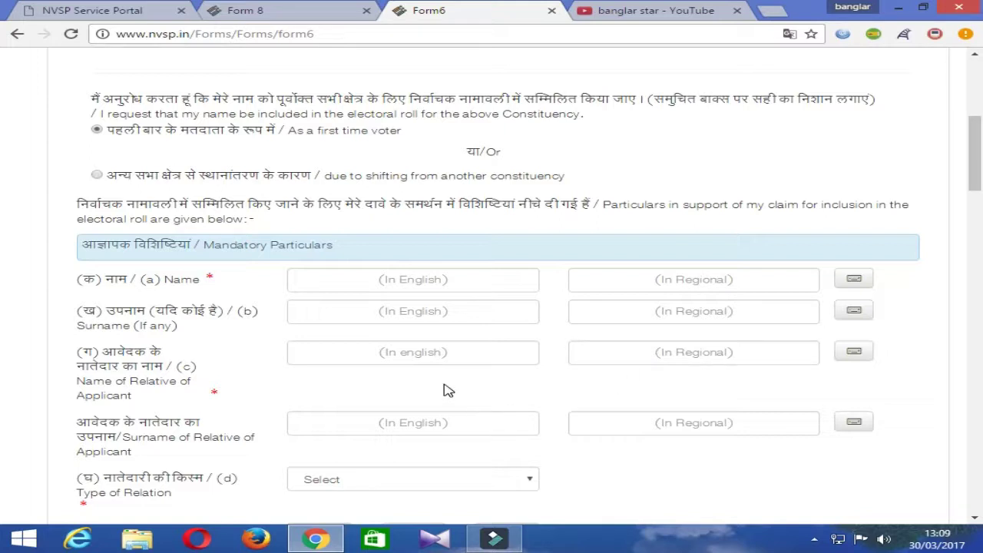
scroll(447, 391, down, 2)
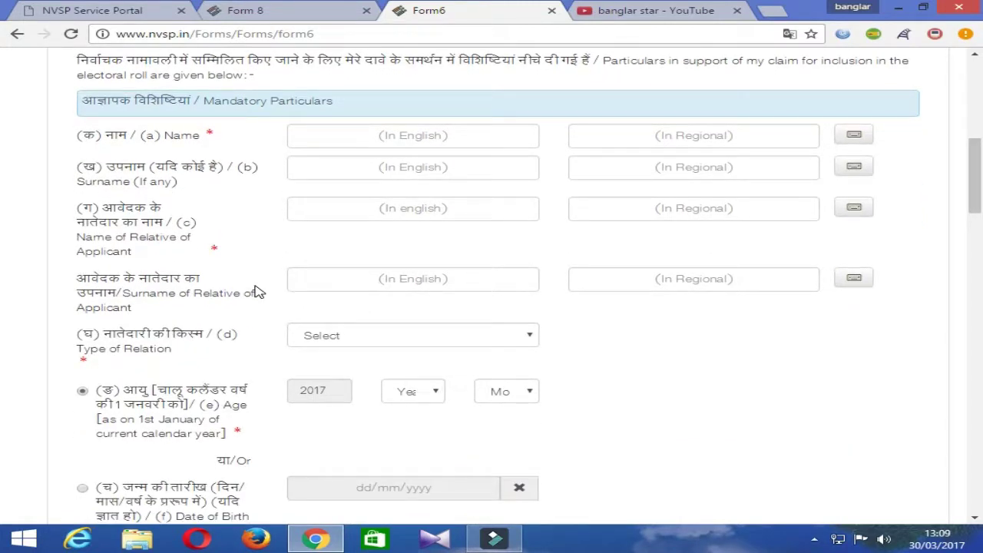
click(321, 285)
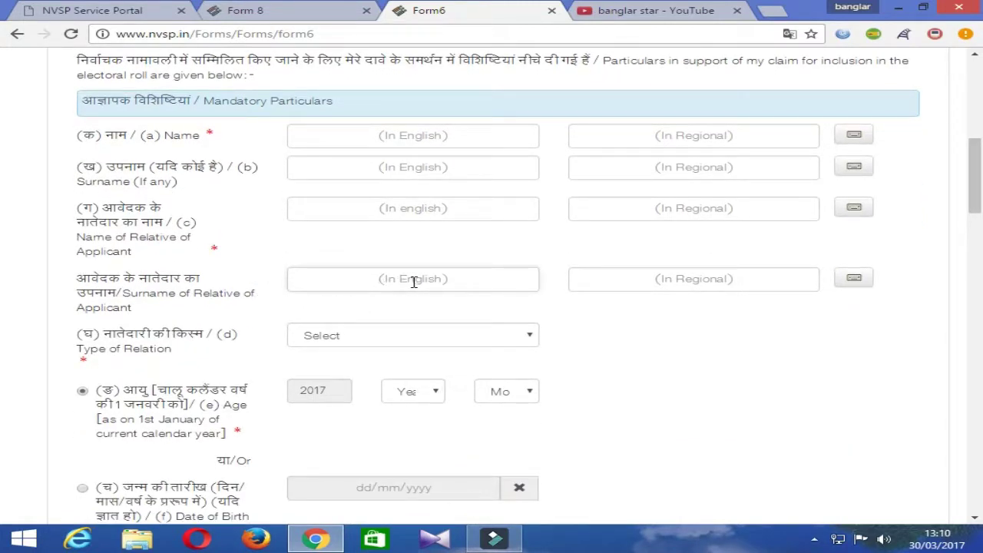
click(629, 278)
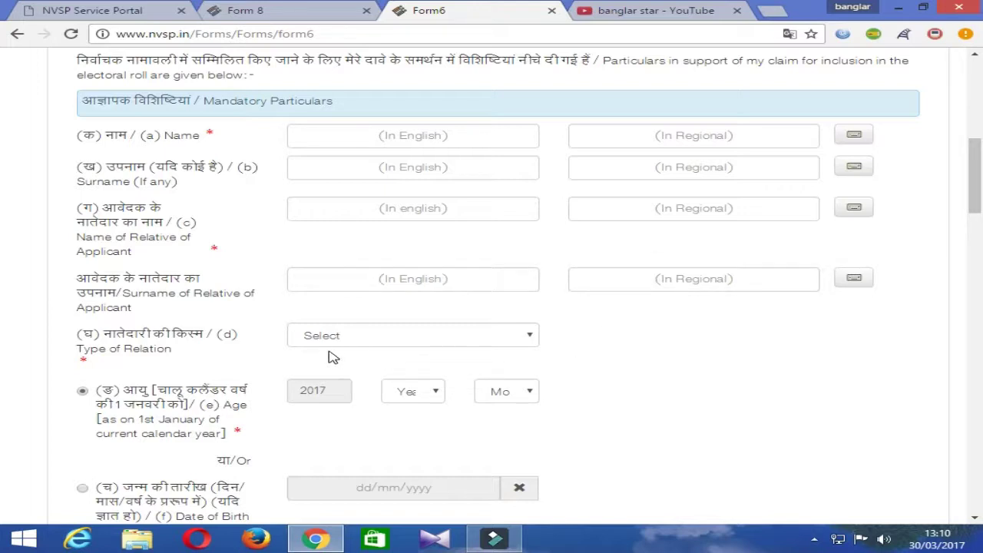
click(350, 336)
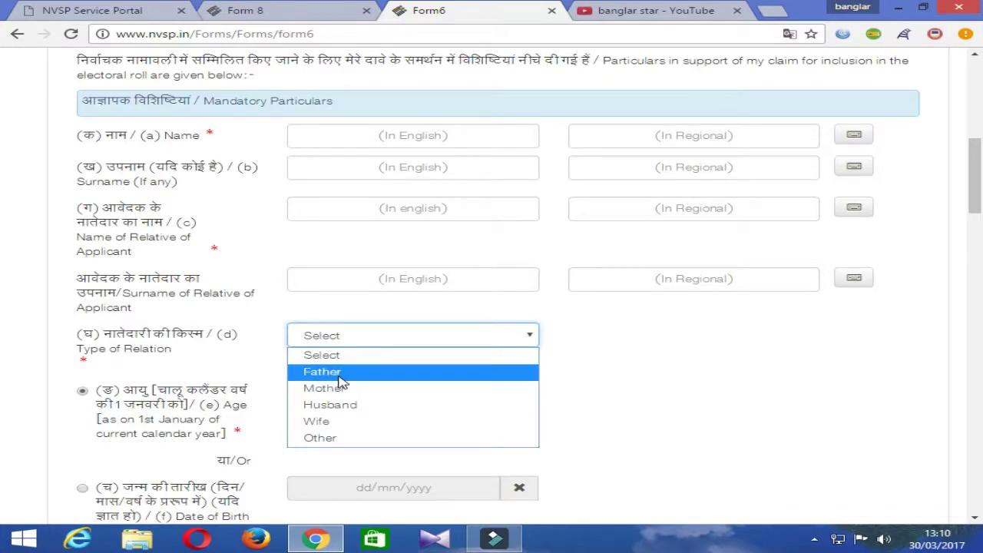
click(341, 376)
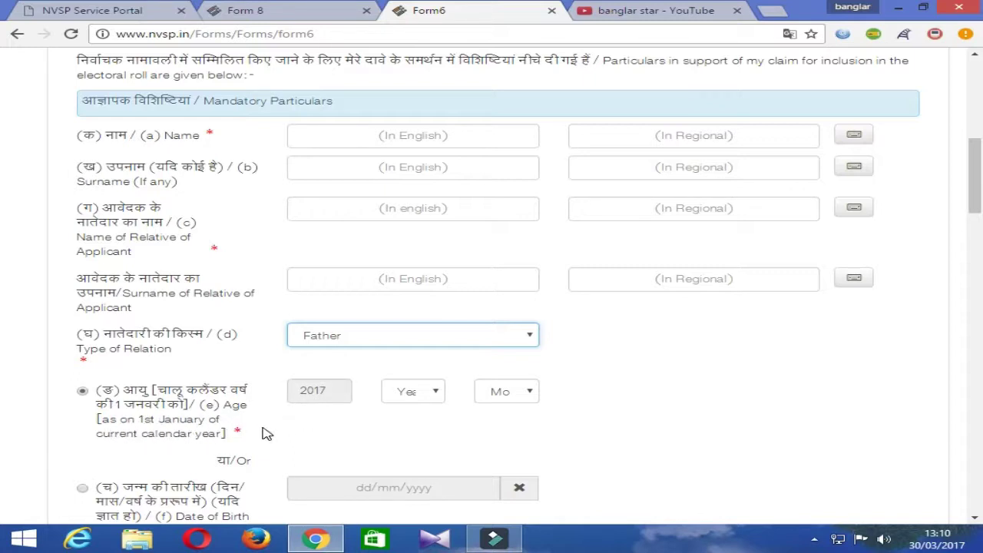
Choose date of birth instead of age and pick the applicant's birth date from the calendar.
scroll(262, 434, down, 1)
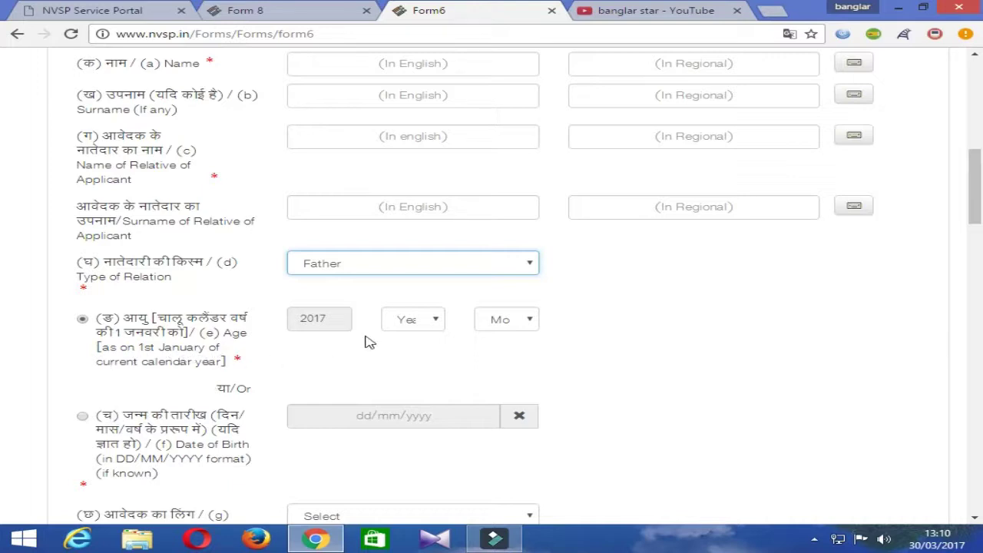
click(83, 416)
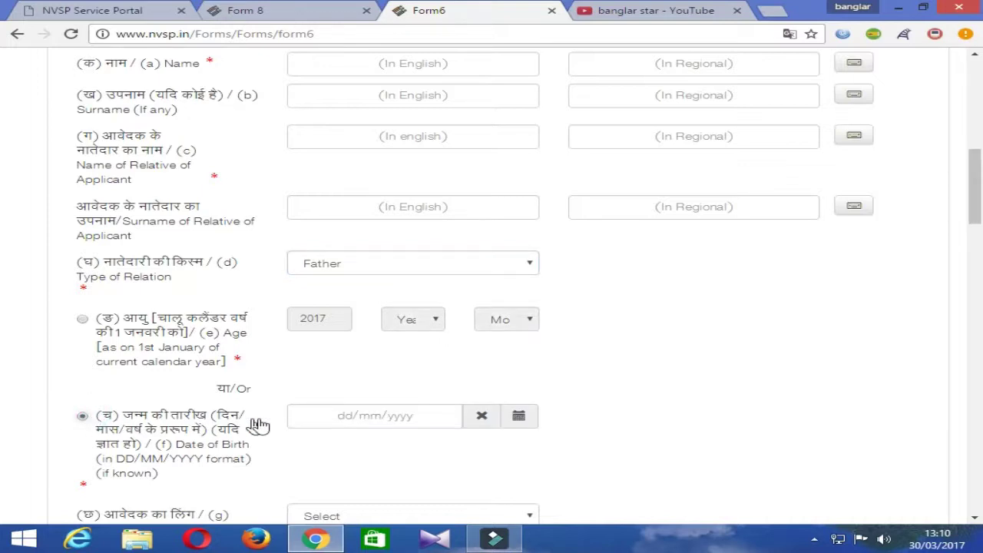
click(517, 418)
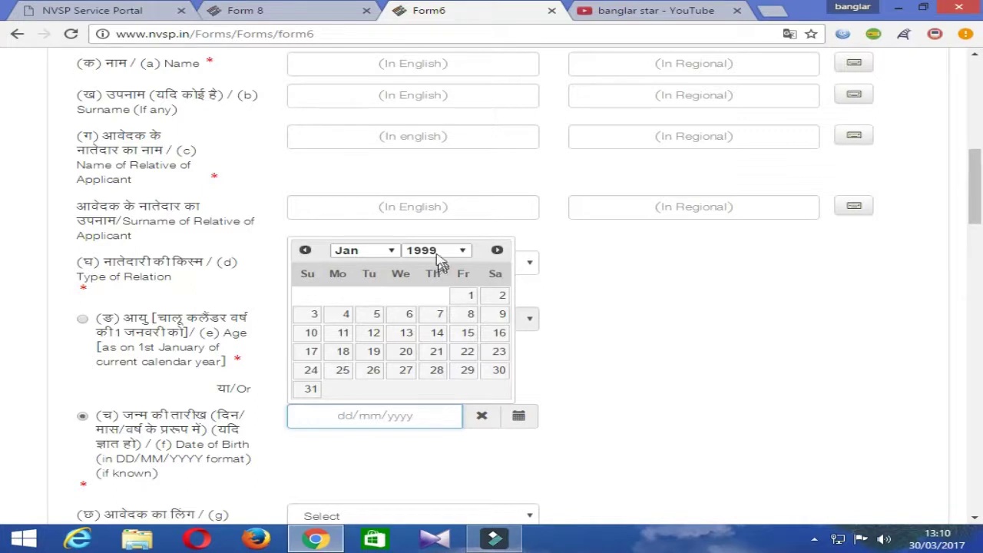
click(436, 251)
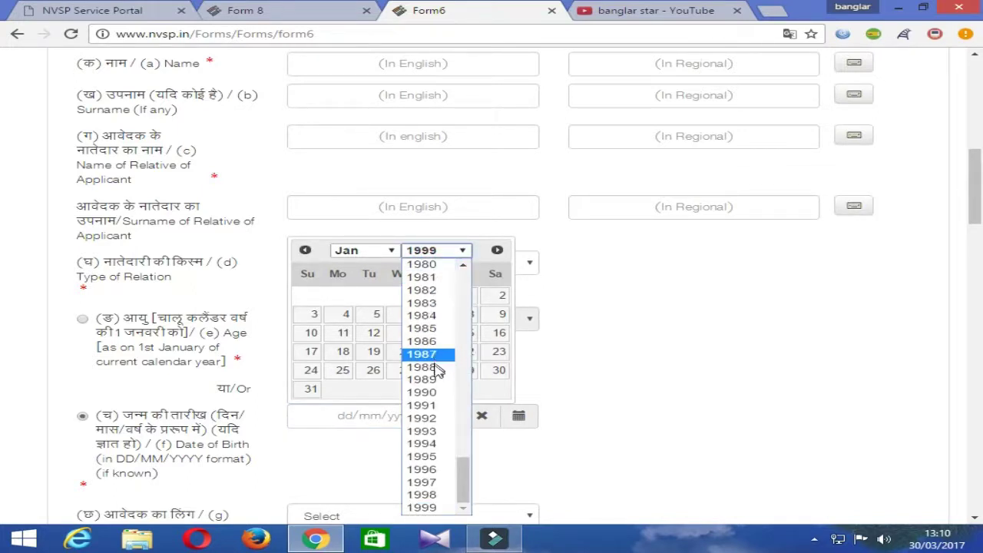
click(431, 443)
click(353, 250)
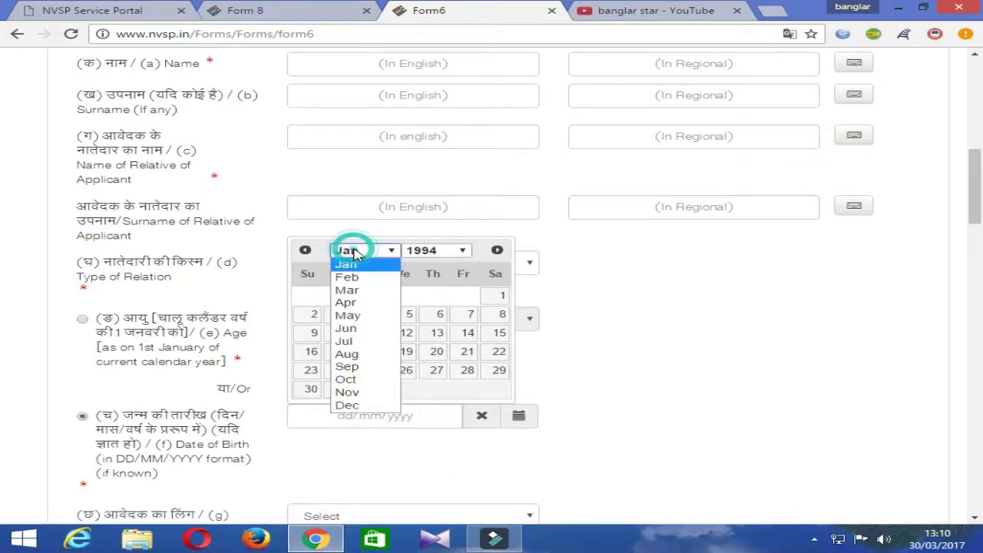
click(347, 303)
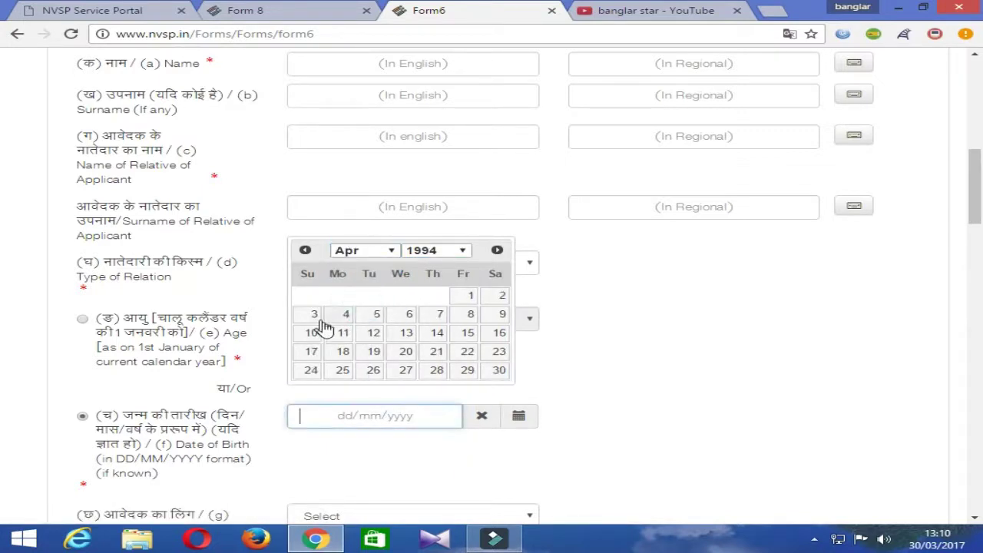
click(406, 371)
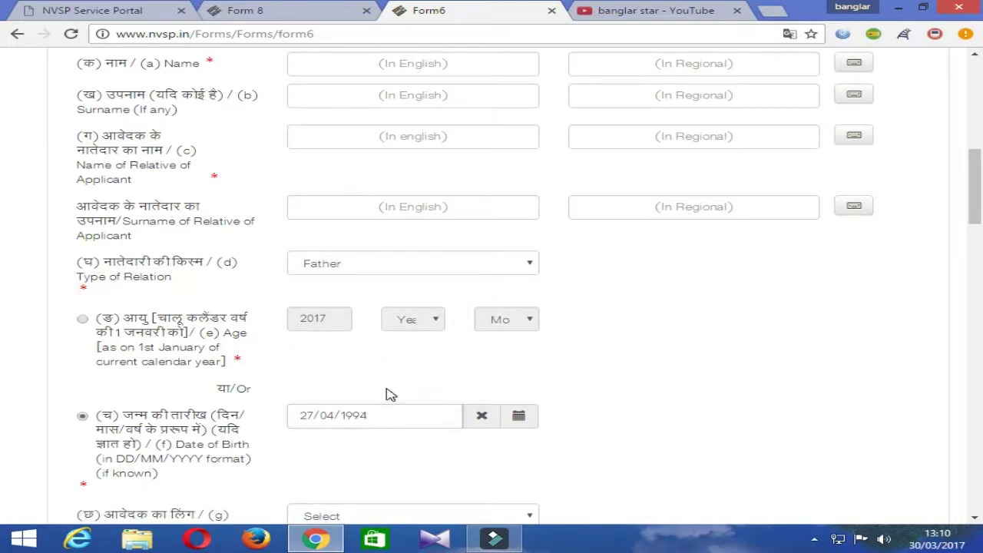
Set the gender of the applicant to Male and go on to the current address section.
scroll(386, 393, down, 2)
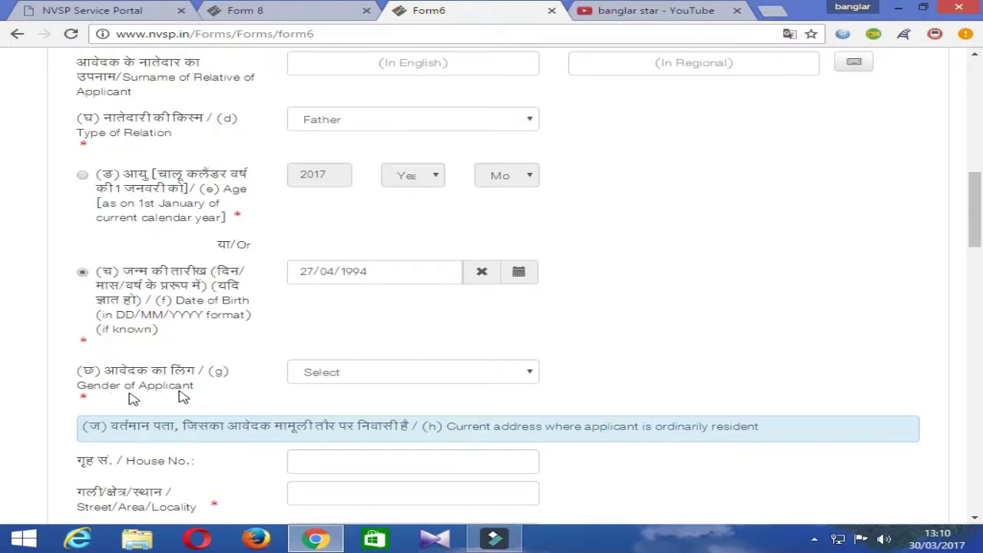
click(313, 373)
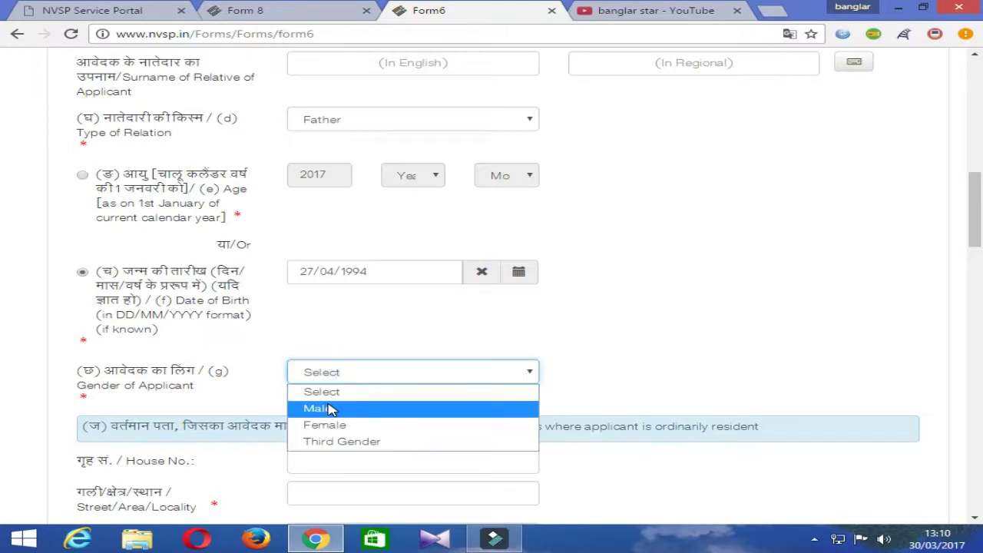
click(317, 406)
scroll(374, 360, down, 2)
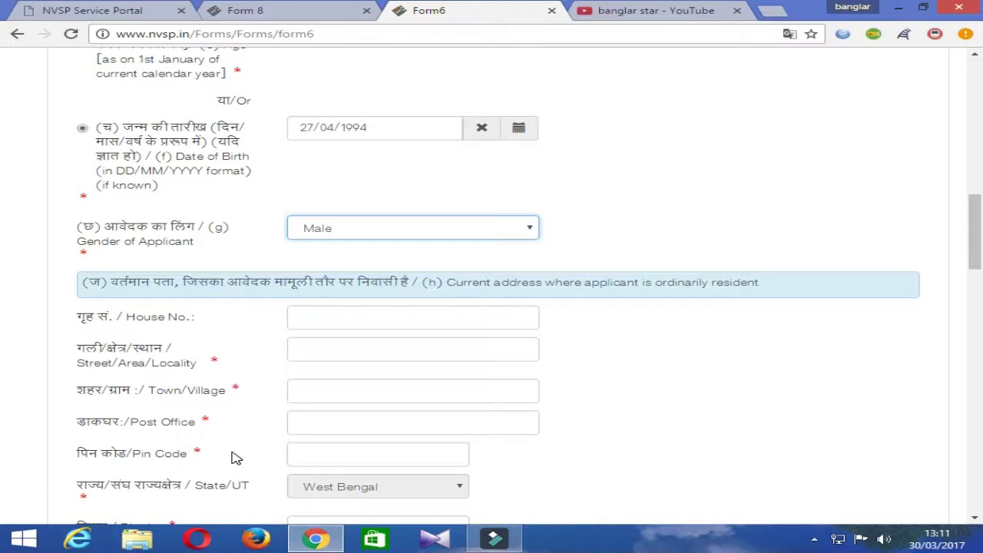
scroll(235, 457, down, 1)
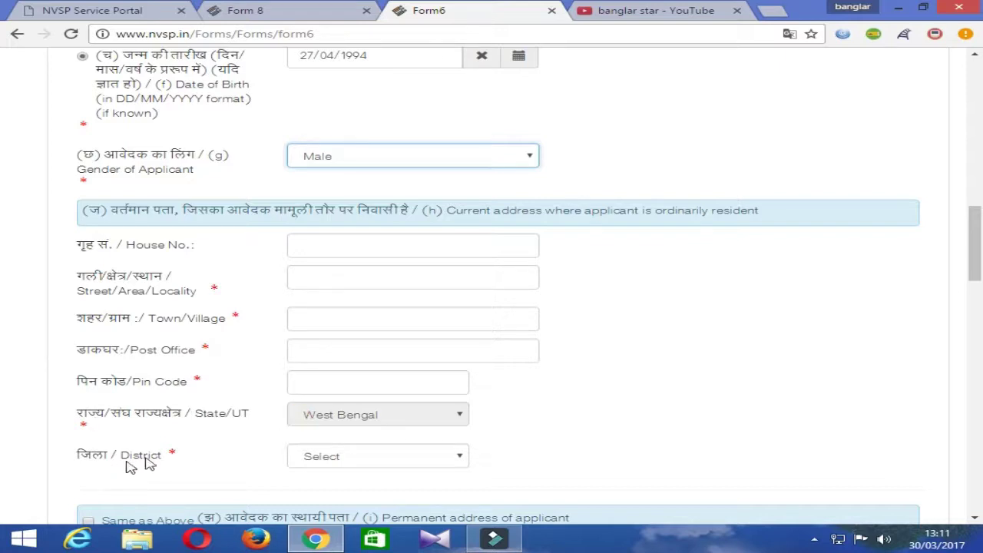
Set the current address district to BURDWAN and mark the permanent address as Same as Above.
click(332, 458)
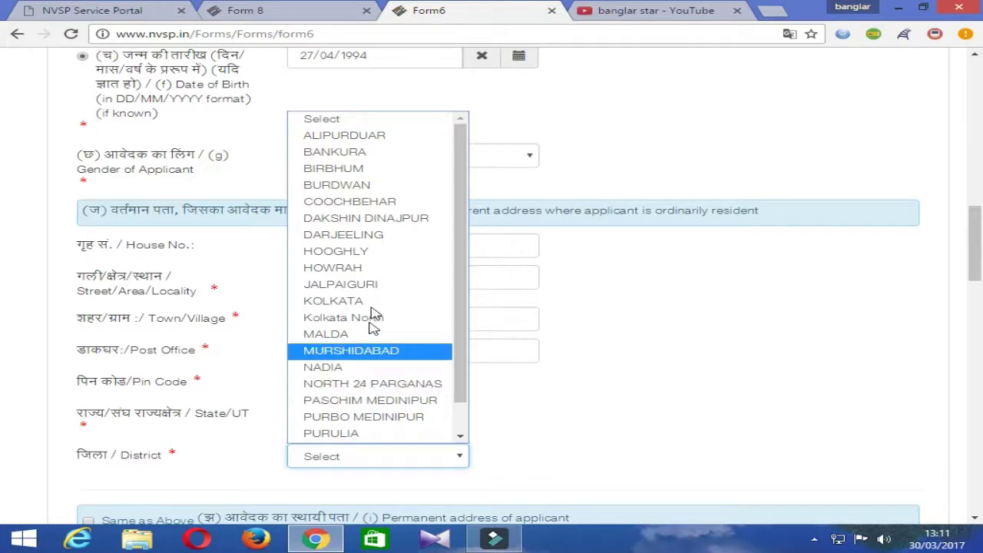
click(369, 187)
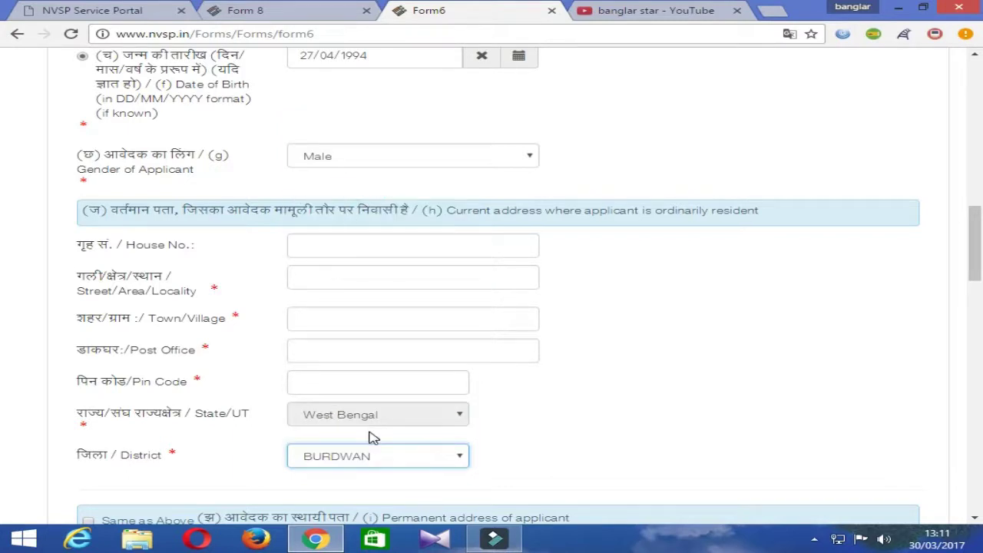
scroll(372, 438, down, 1)
scroll(372, 438, down, 3)
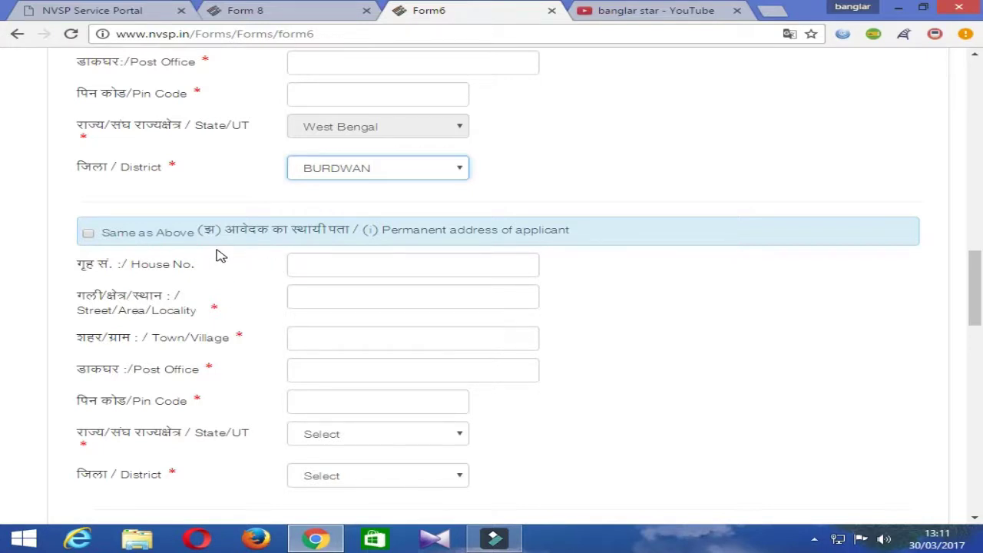
scroll(192, 184, up, 3)
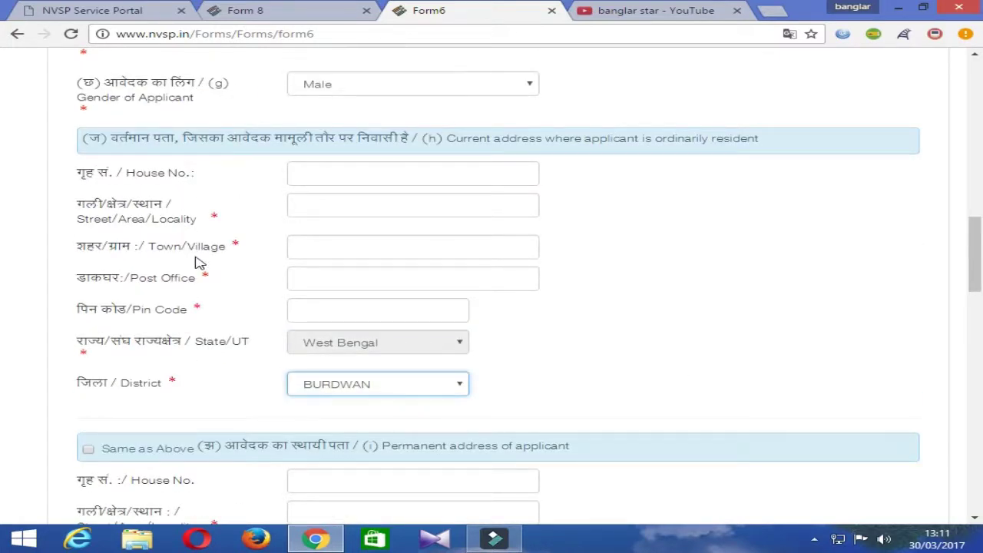
scroll(196, 262, down, 2)
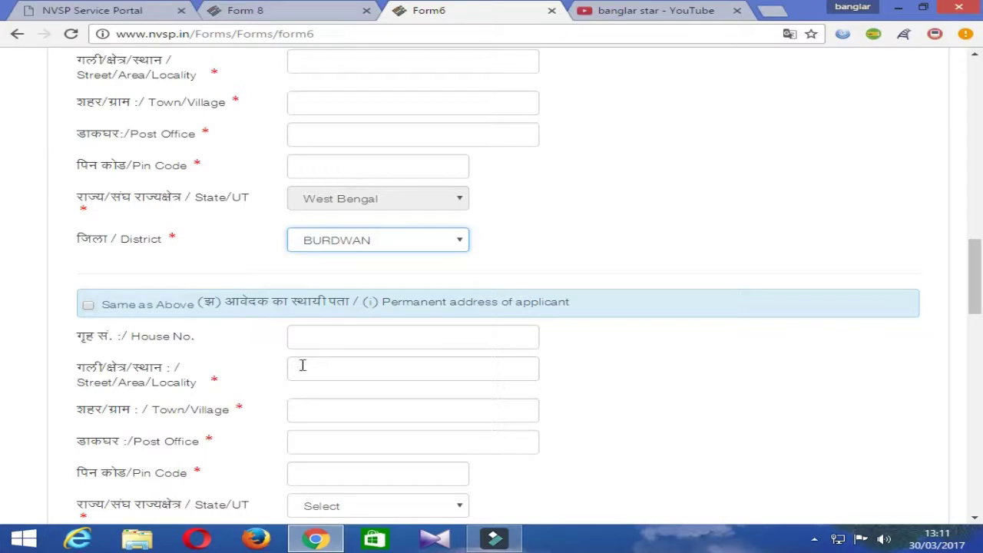
click(89, 307)
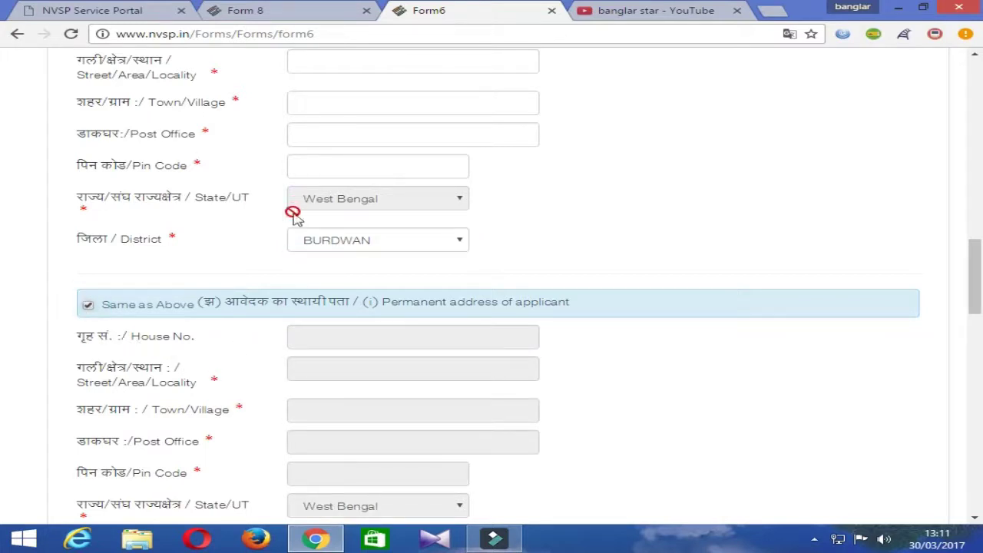
Examine the permanent address fields, the EPIC No. field and the optional disability particulars, including the Other field.
scroll(226, 376, down, 2)
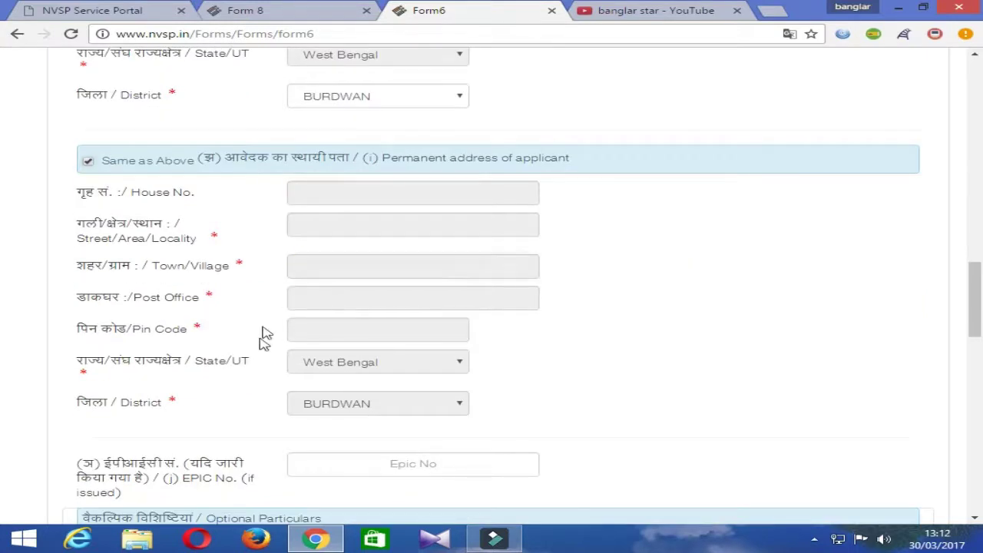
scroll(259, 344, down, 2)
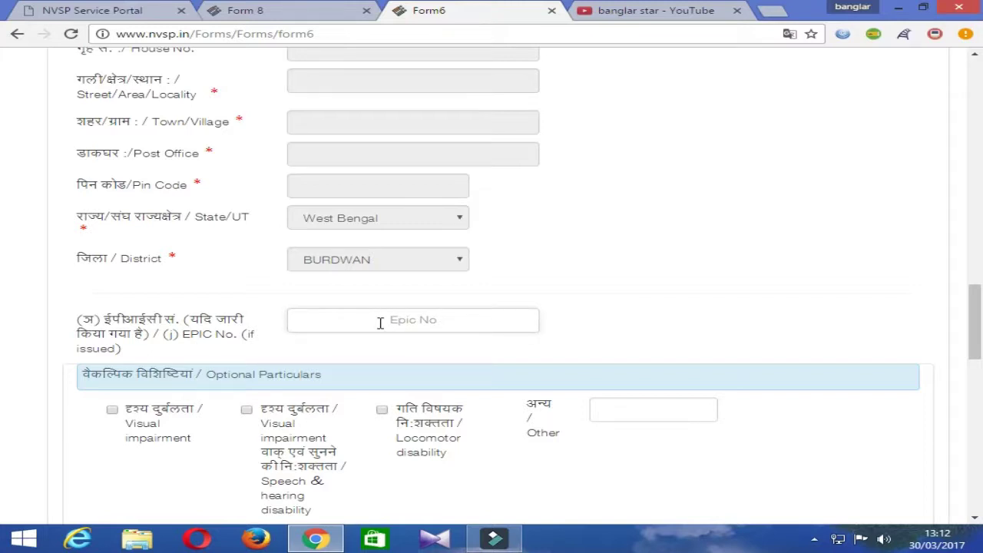
scroll(379, 322, down, 2)
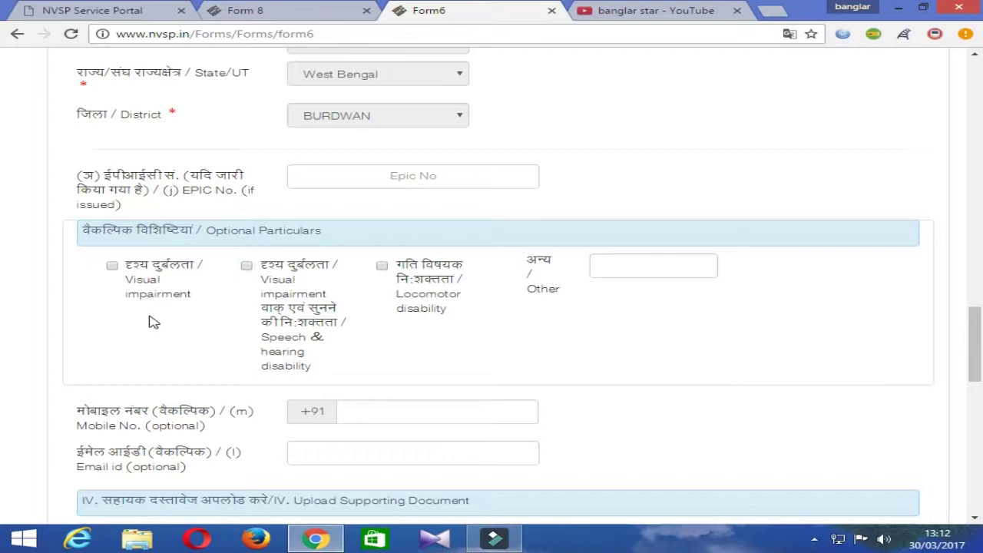
click(112, 267)
click(113, 267)
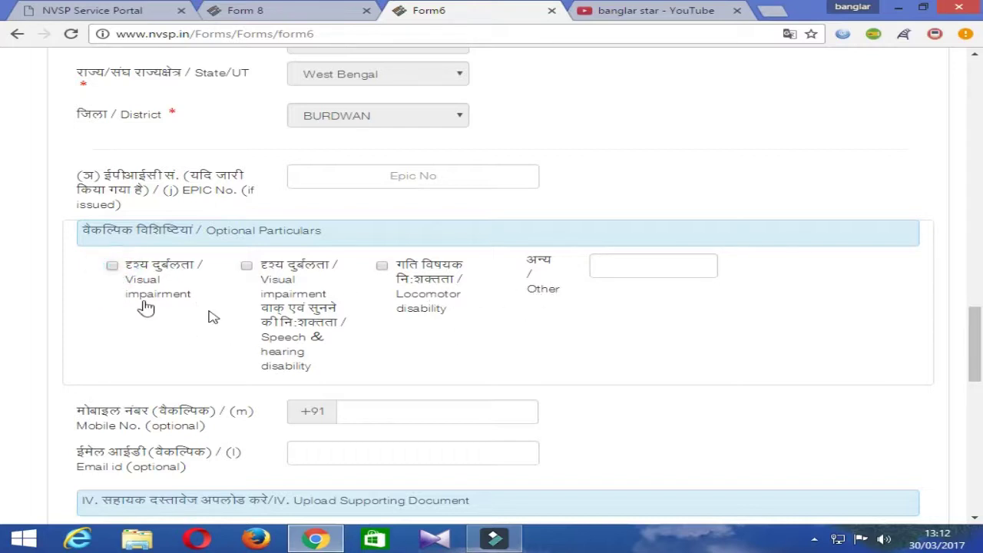
click(533, 290)
click(625, 264)
click(625, 264)
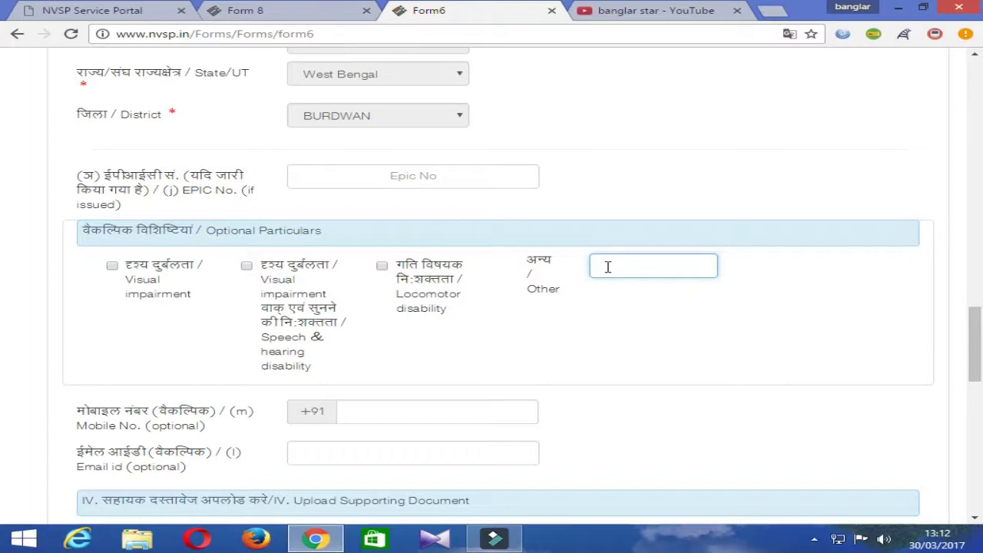
Attach the image IMG_20170228_44646 as the applicant's photograph in the supporting documents section.
scroll(604, 262, down, 3)
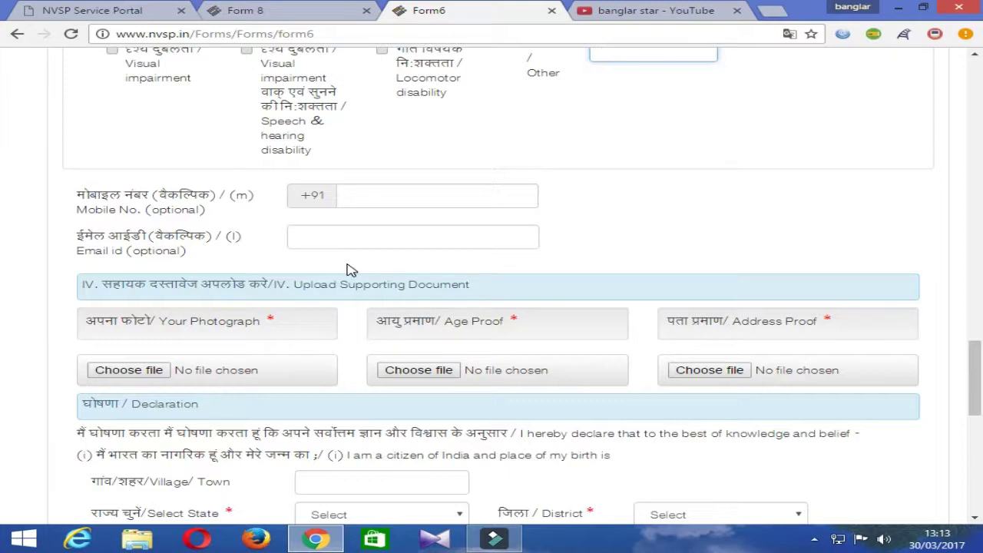
scroll(347, 269, down, 2)
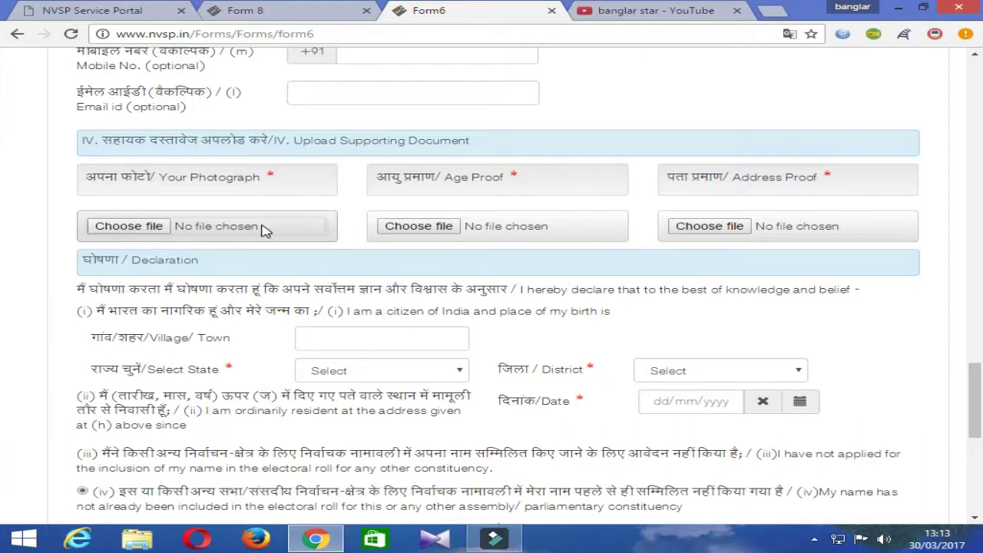
click(126, 227)
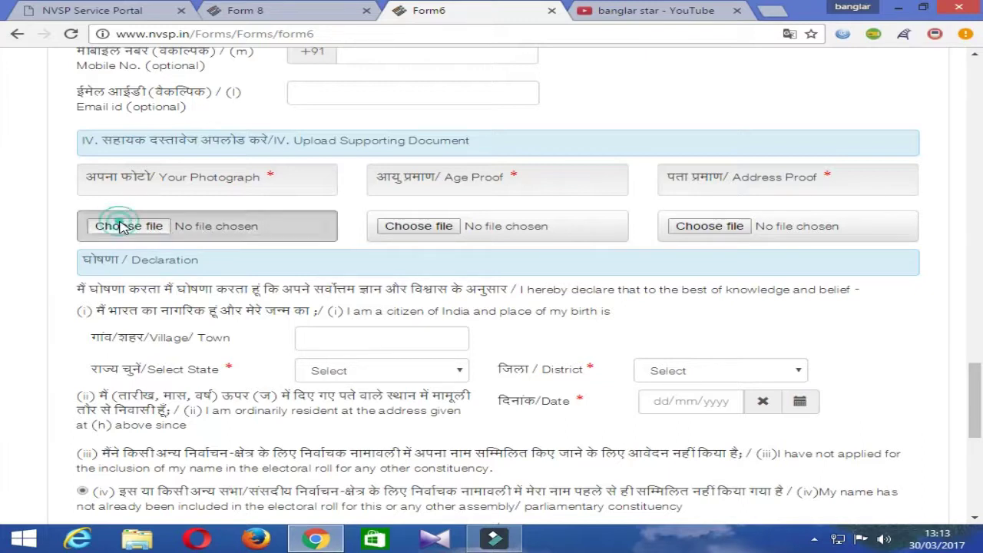
click(328, 115)
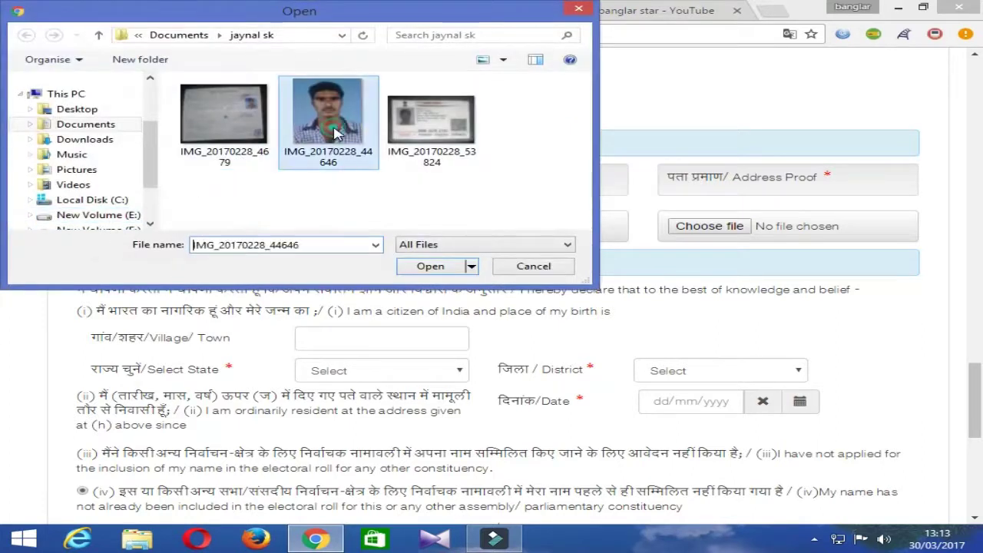
click(430, 267)
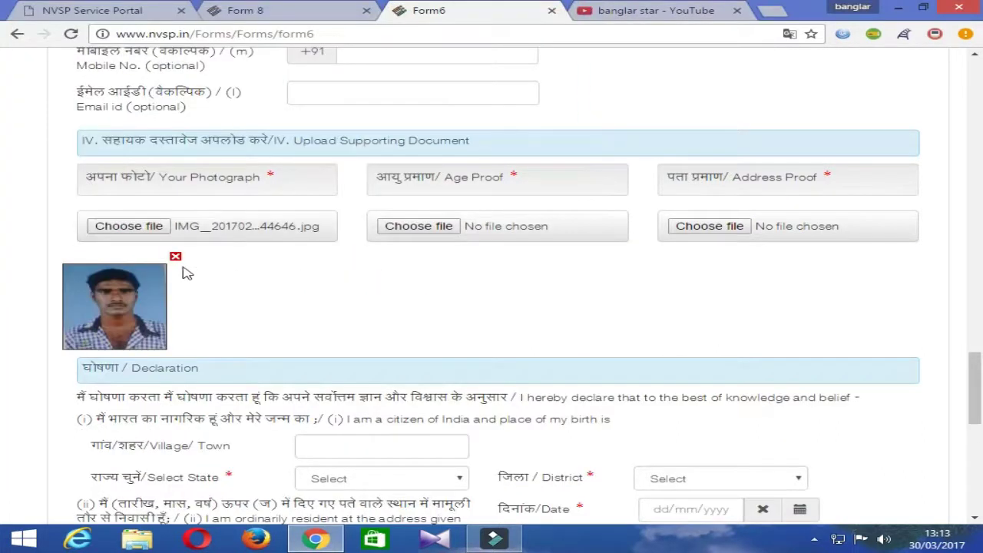
Attach the image IMG_20170228_53824 as age proof and IMG_20170228_4679 as address proof.
click(421, 227)
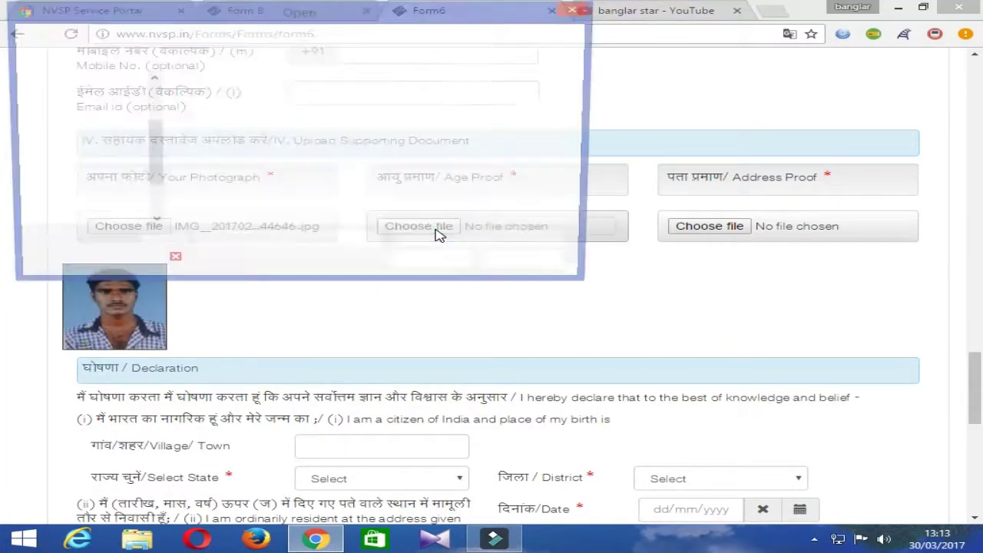
click(434, 120)
click(446, 267)
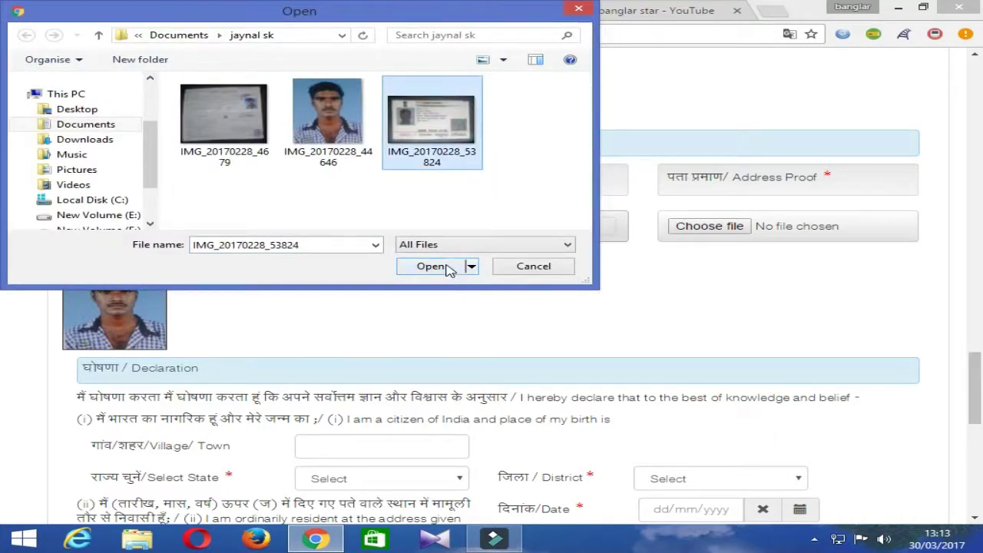
click(688, 227)
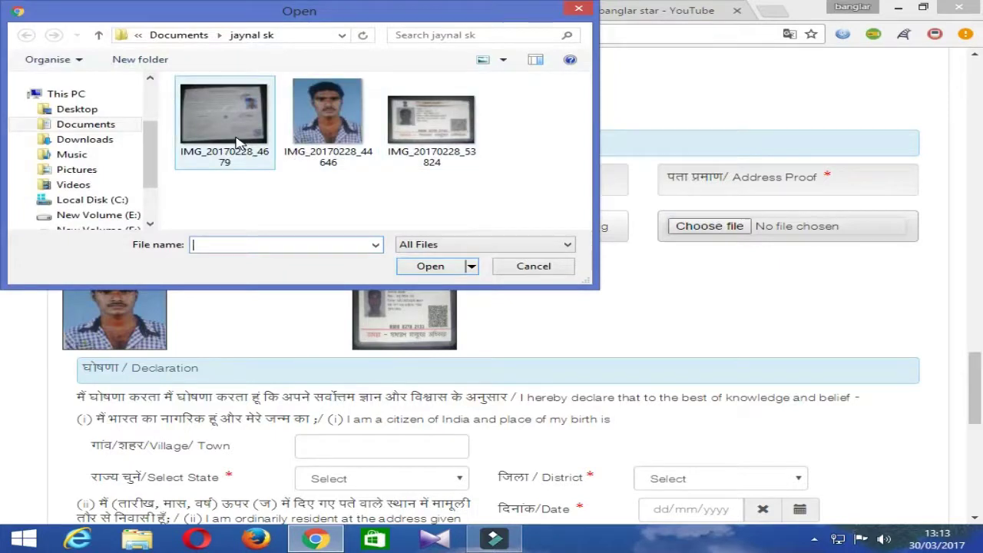
click(224, 122)
click(430, 265)
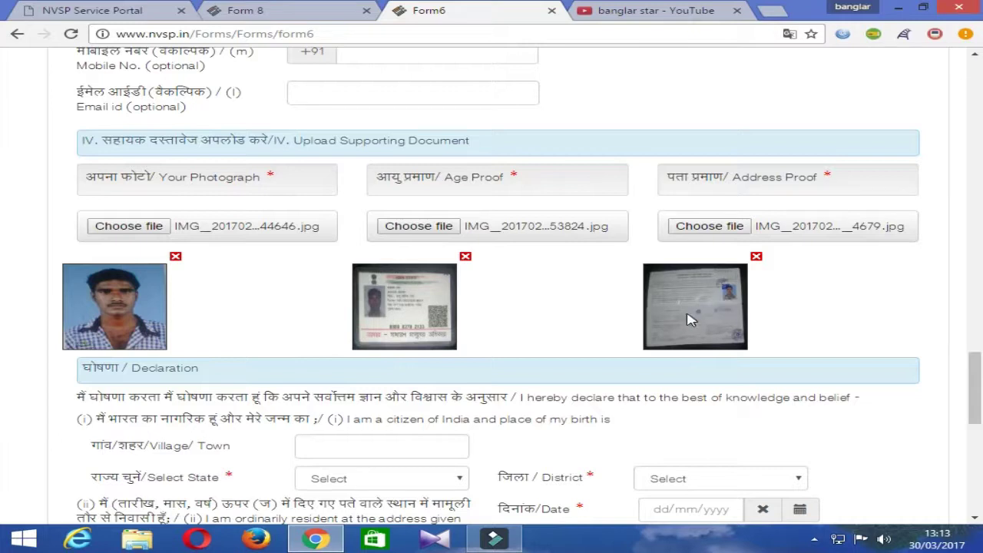
Set the place of birth in the declaration to the state West Bengal and the district BURDWAN.
scroll(560, 226, down, 2)
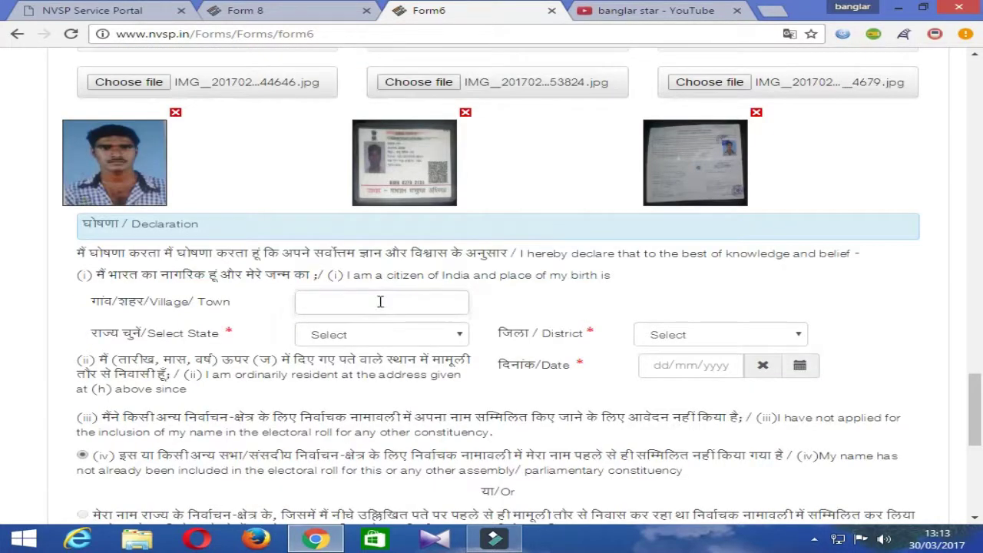
scroll(187, 315, down, 2)
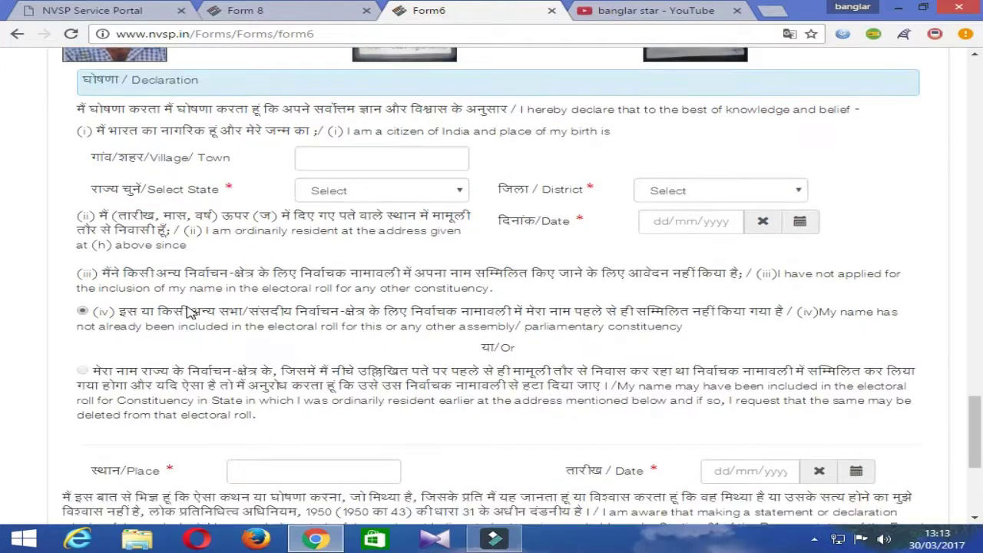
click(350, 156)
click(335, 192)
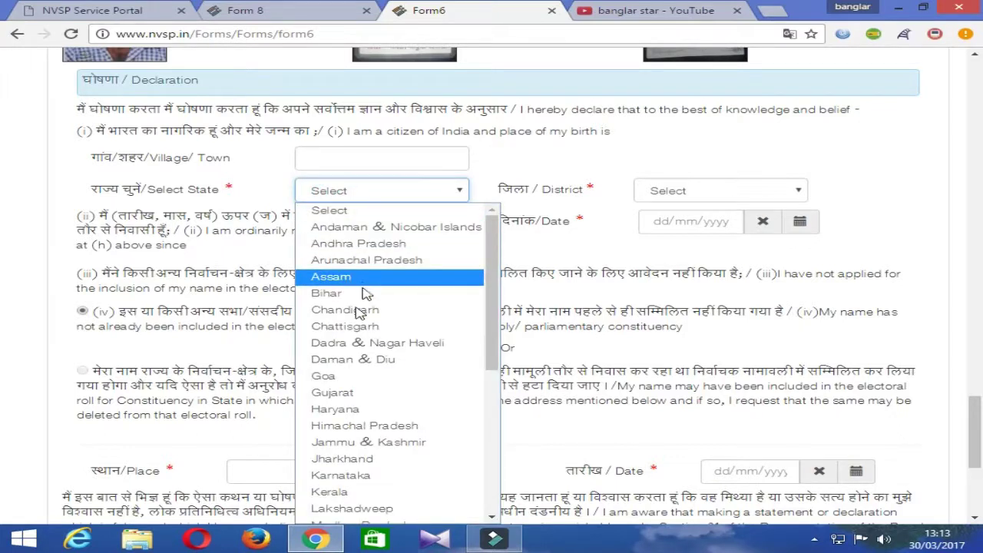
scroll(366, 294, down, 4)
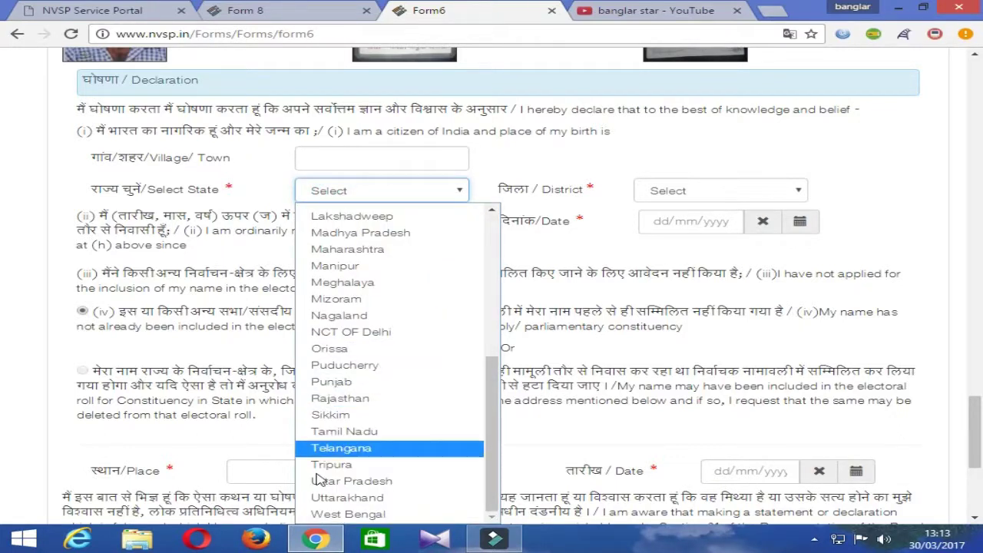
click(330, 513)
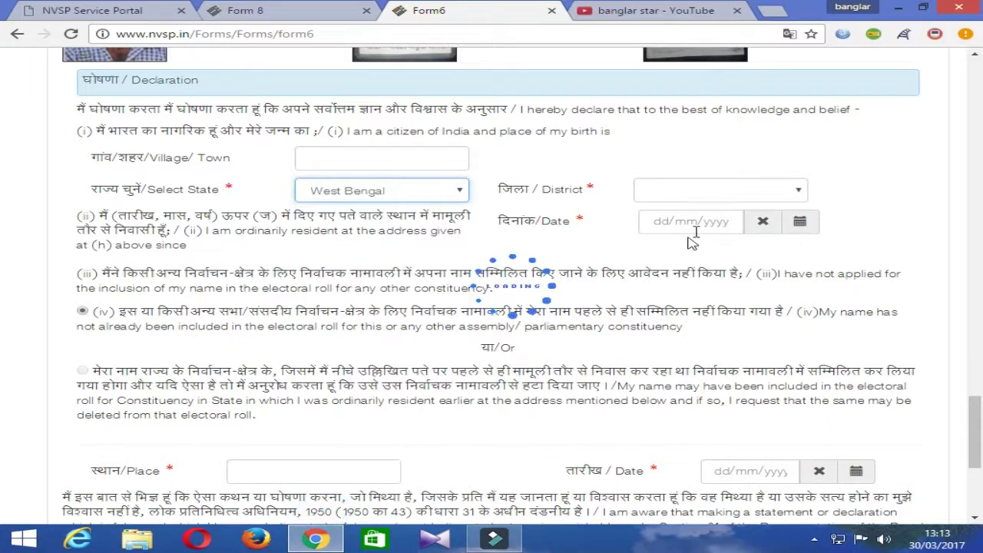
click(707, 195)
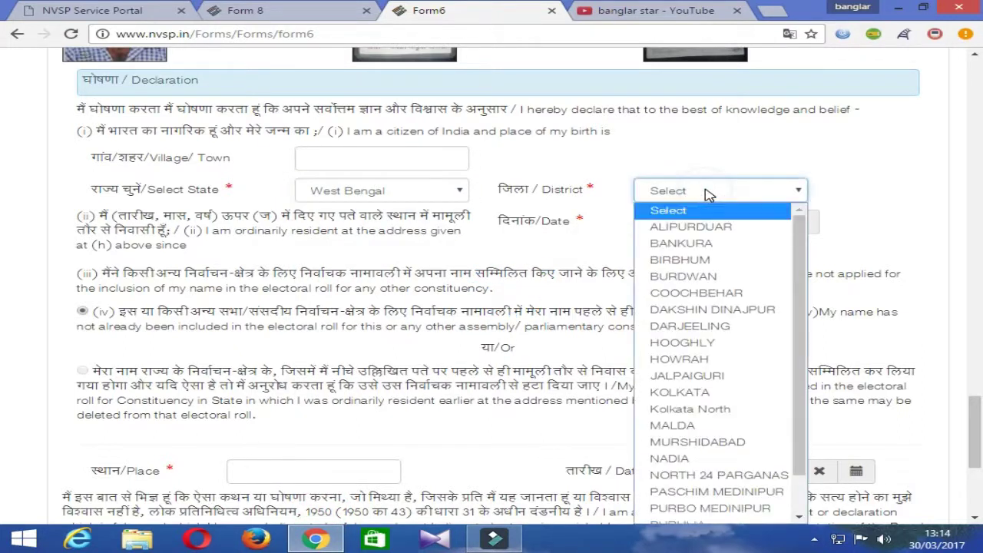
click(704, 278)
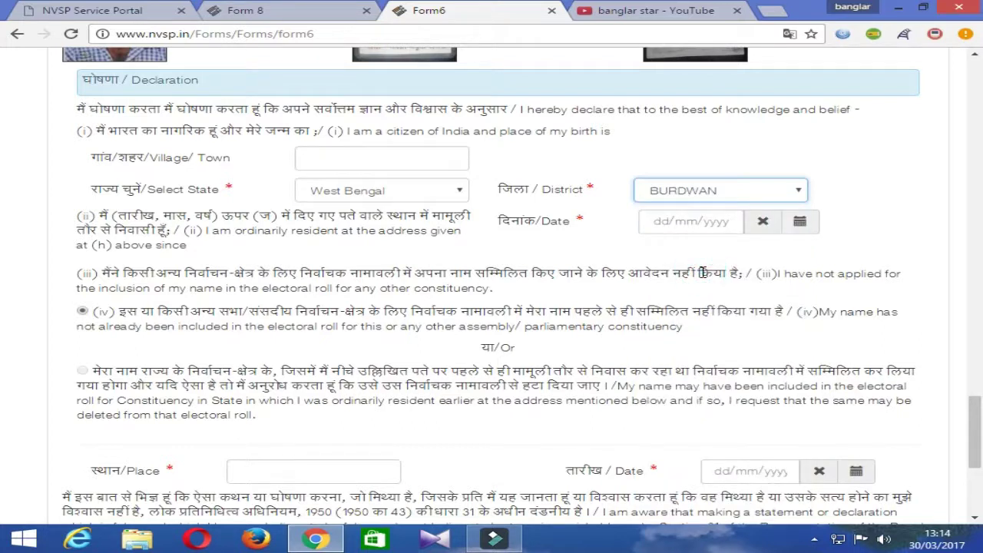
Choose 30/03/2017 as the date of residence at the given address and as the declaration date beside Place.
click(798, 223)
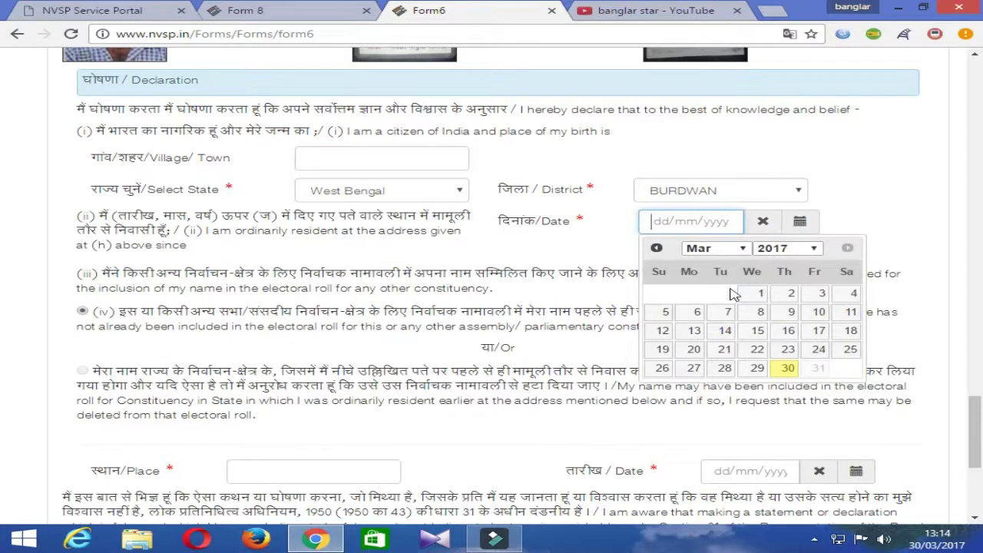
click(787, 371)
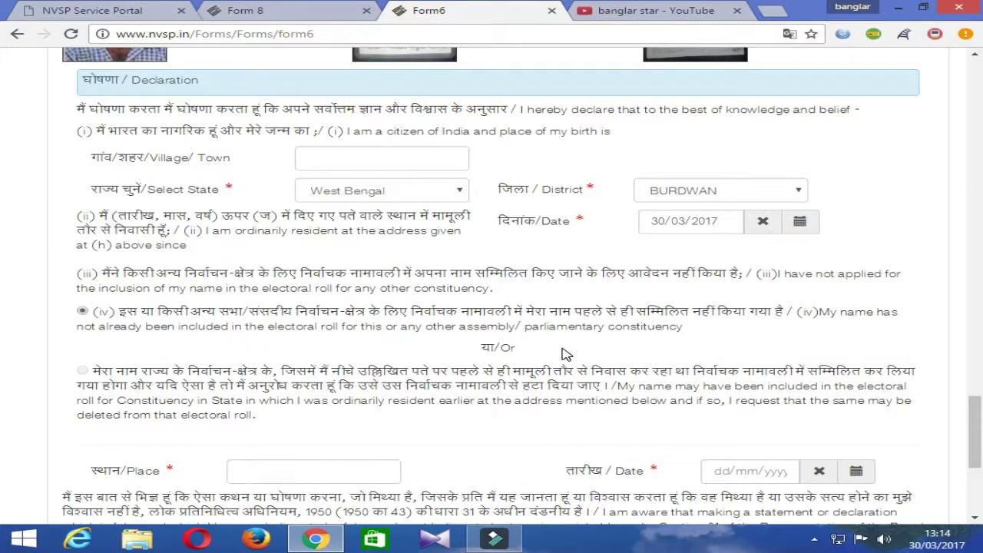
scroll(566, 353, down, 2)
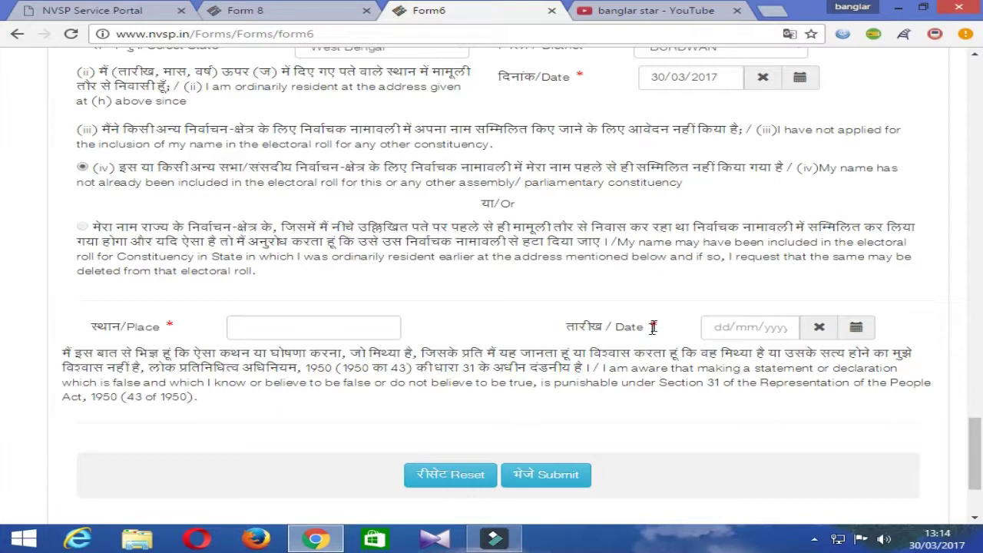
scroll(687, 317, up, 1)
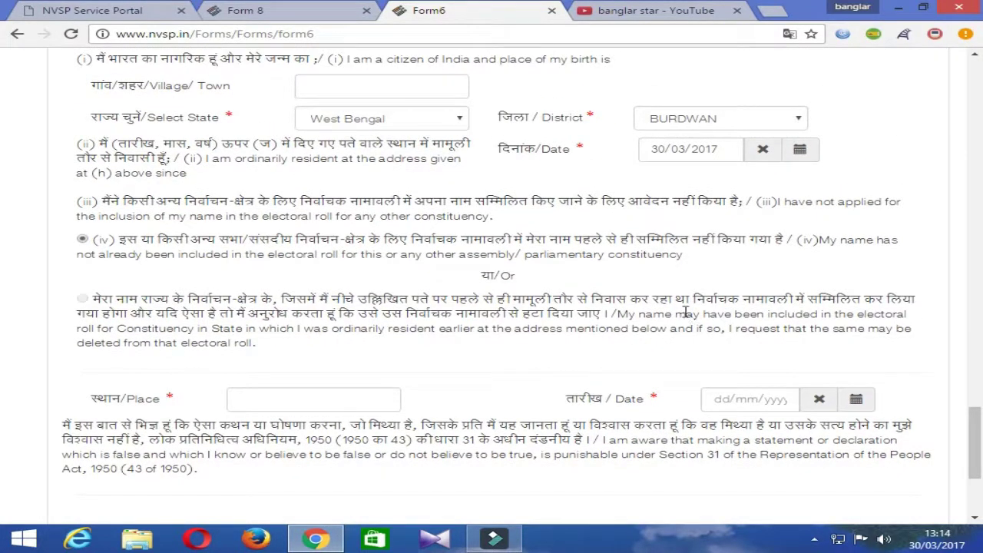
scroll(685, 311, down, 1)
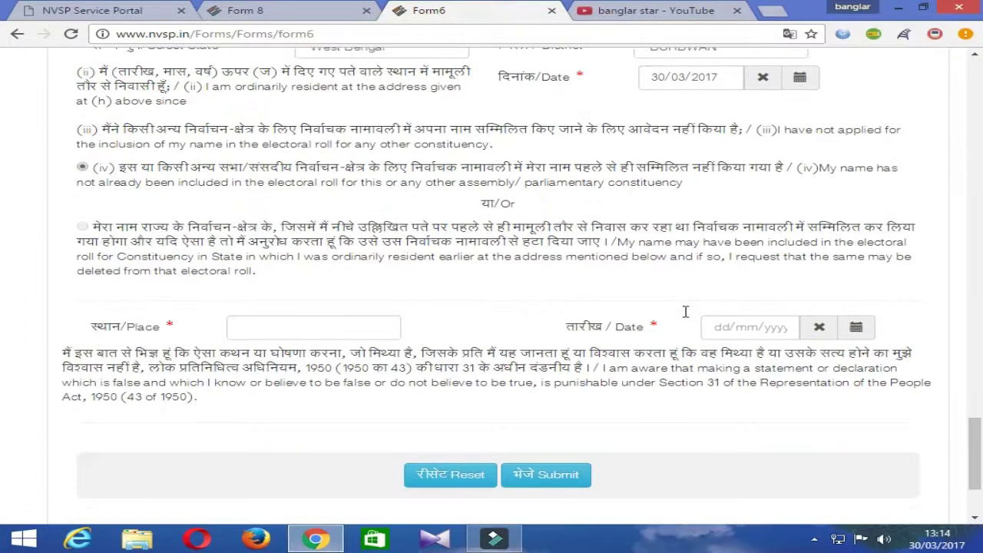
click(854, 329)
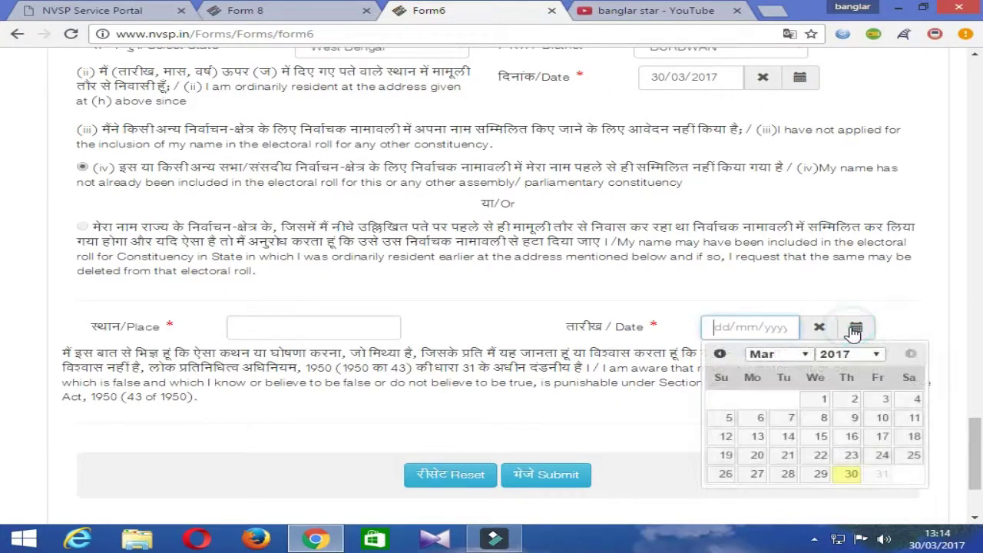
click(852, 473)
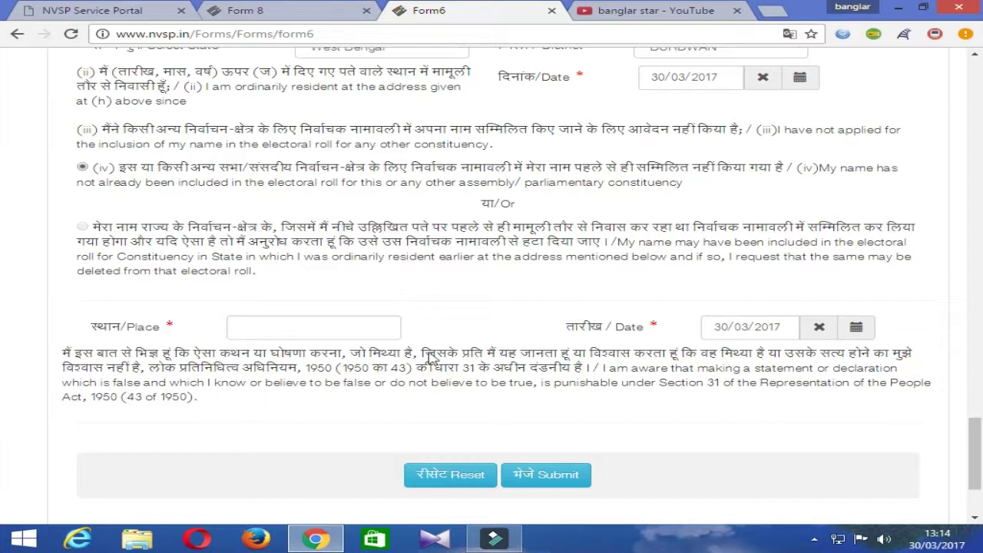
scroll(529, 432, down, 1)
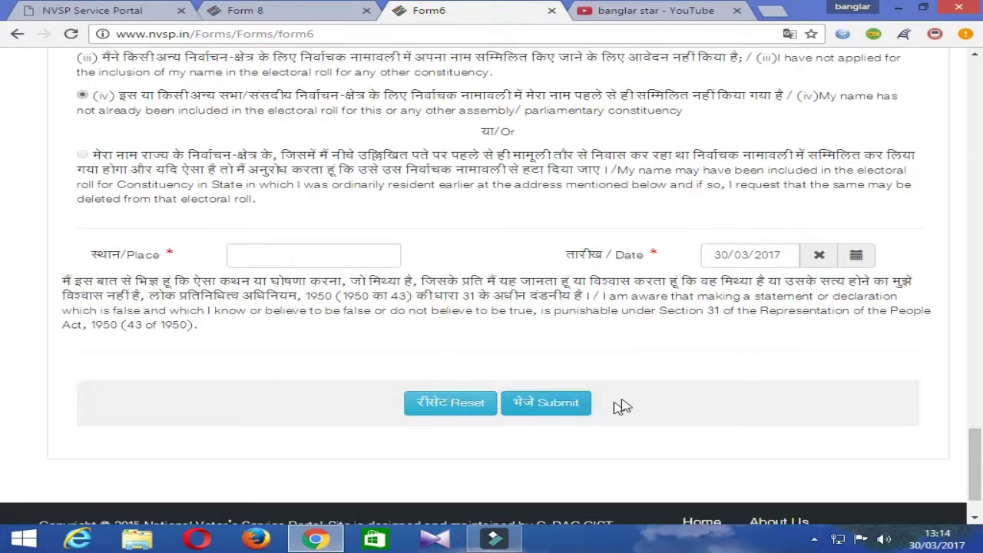
Try to submit the Form 6 application and review the form from the mandatory particulars down to the declaration's place and date.
click(549, 402)
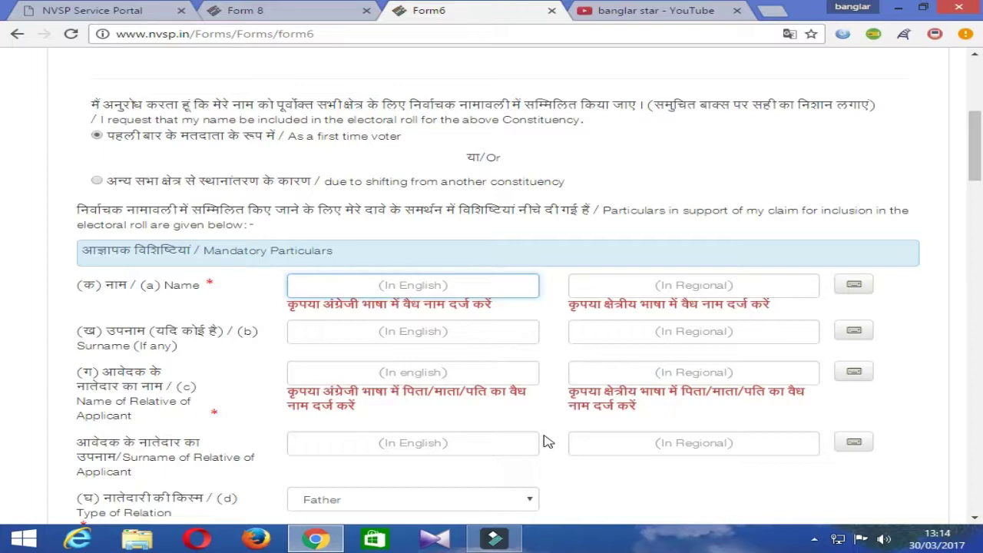
scroll(543, 442, down, 8)
scroll(518, 407, down, 11)
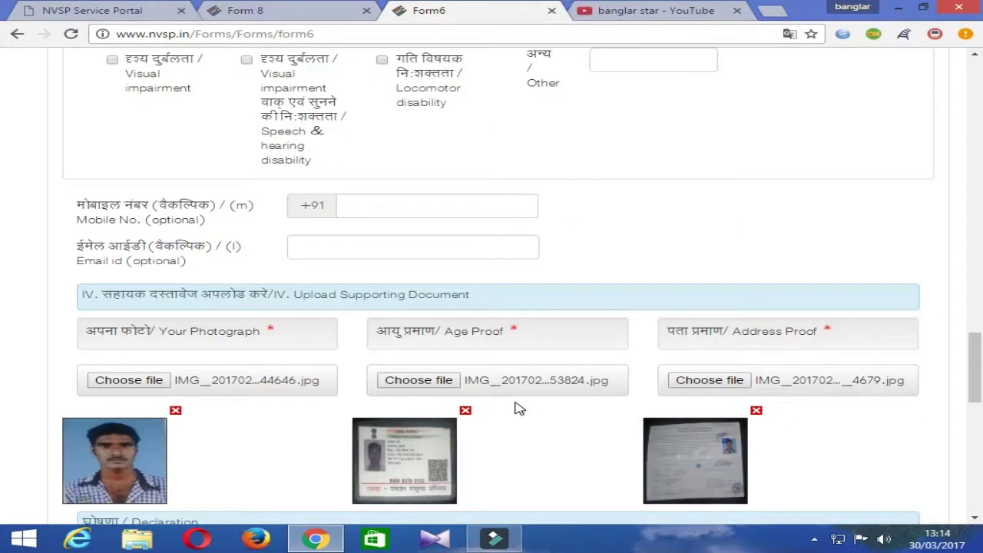
scroll(518, 408, down, 10)
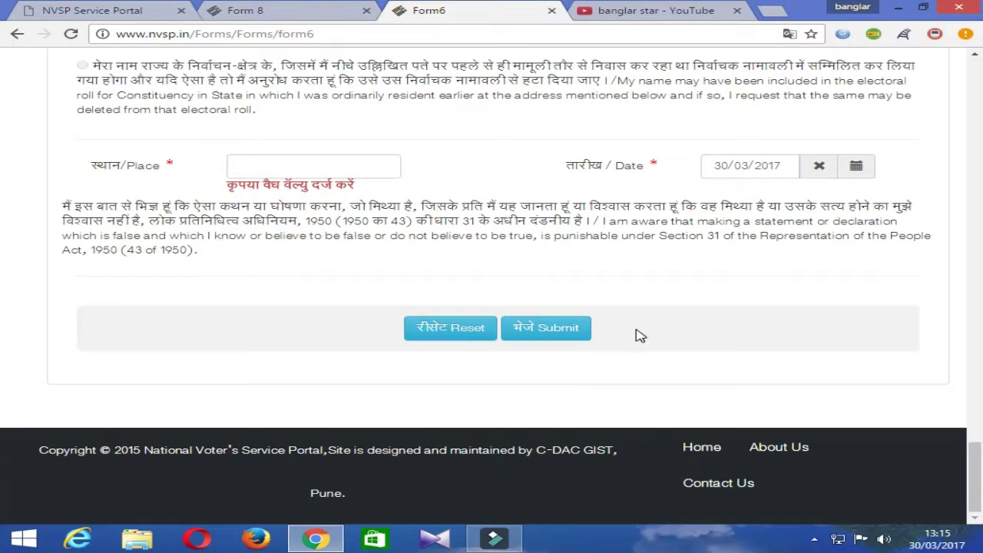
Switch to the already open YouTube page of the banglar star channel.
click(678, 14)
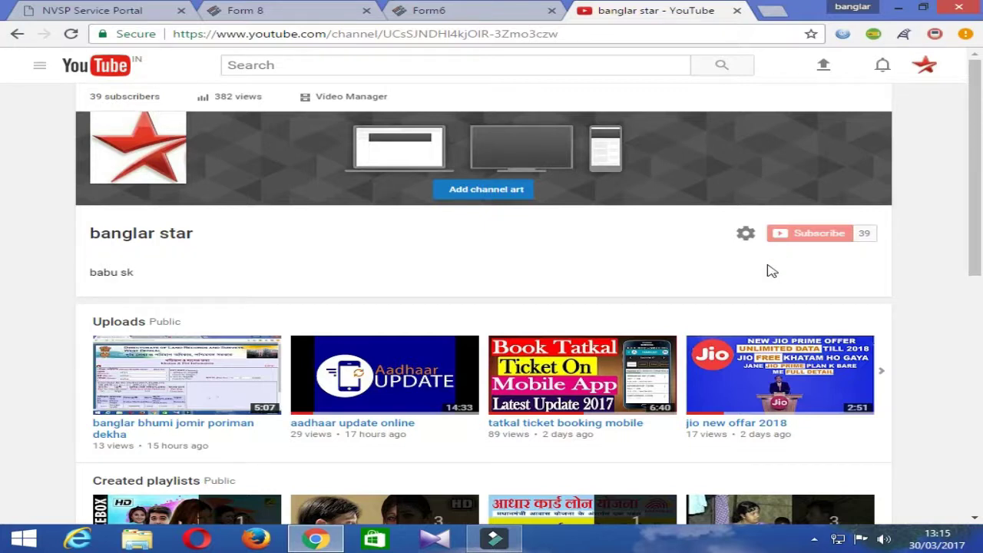
click(813, 540)
click(782, 466)
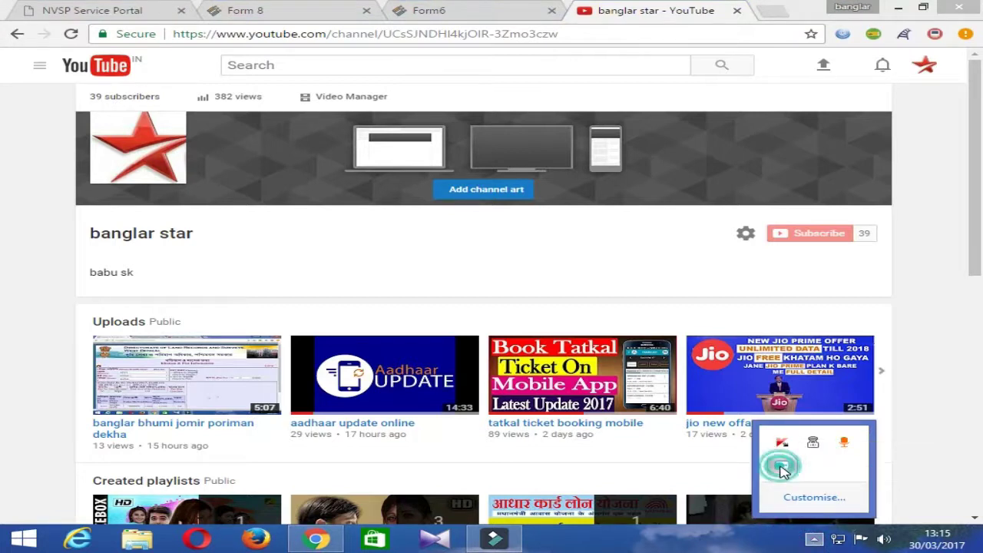
right_click(781, 449)
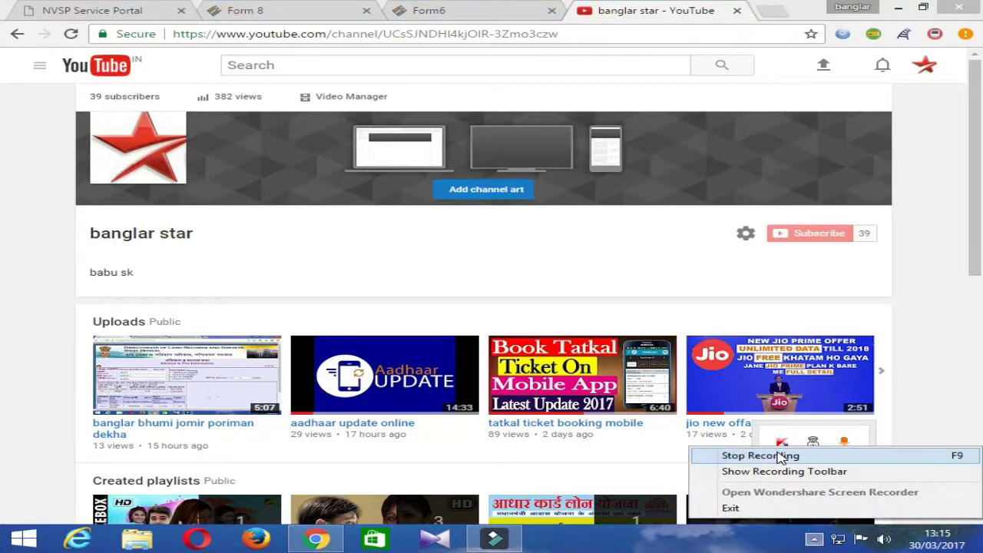